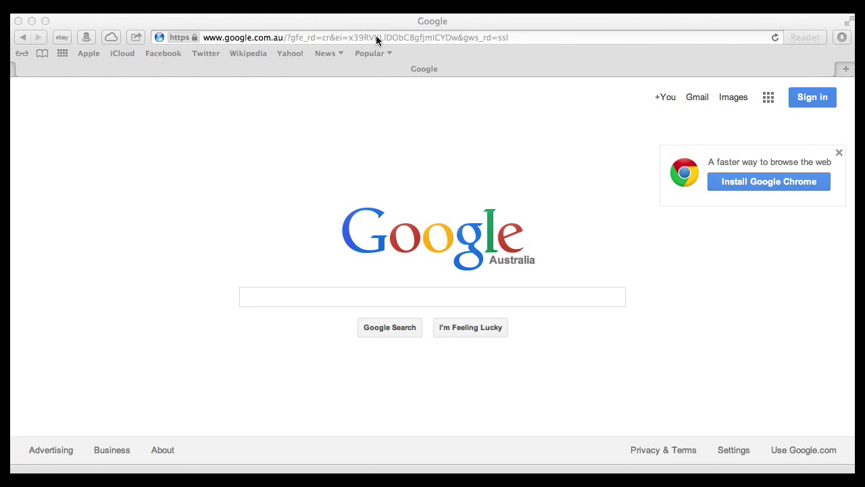
- Go to qrcode-monkey.com in Safari's address bar
left_click(326, 38)
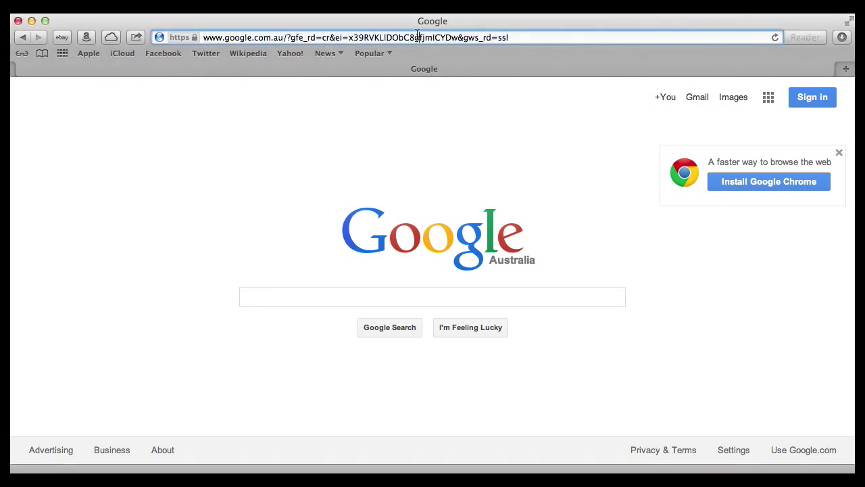
double_click(417, 37)
key("super+a")
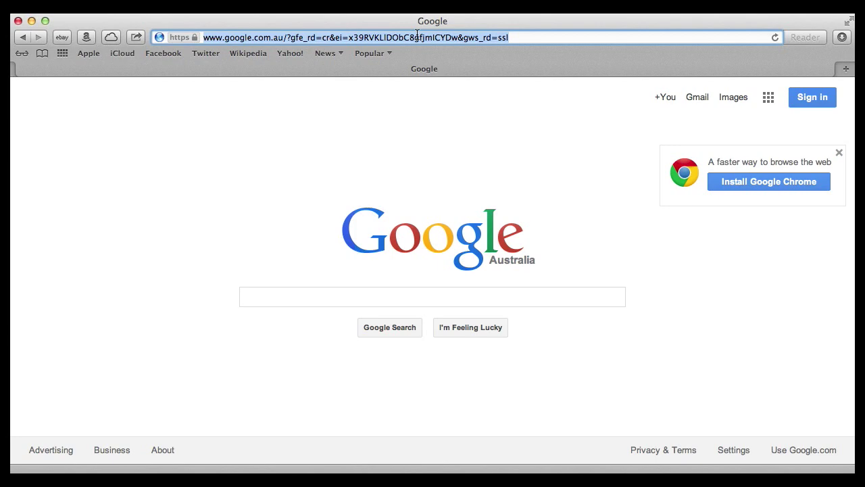
type("qr")
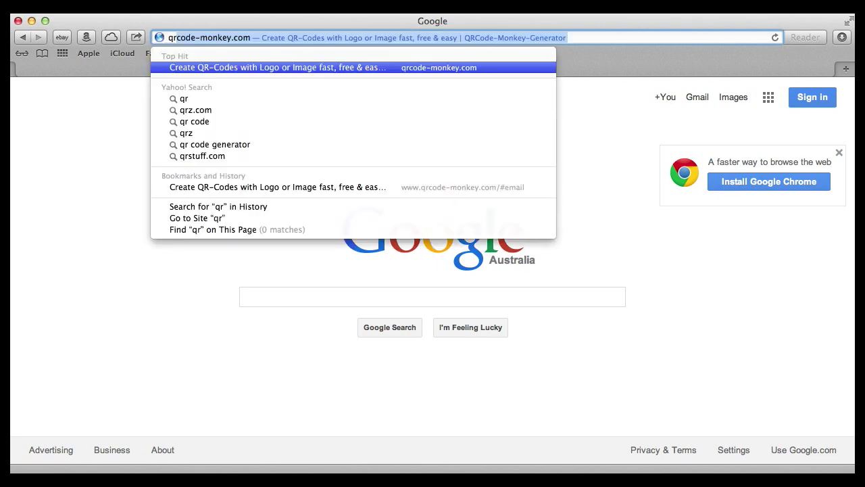
type("code-monkey")
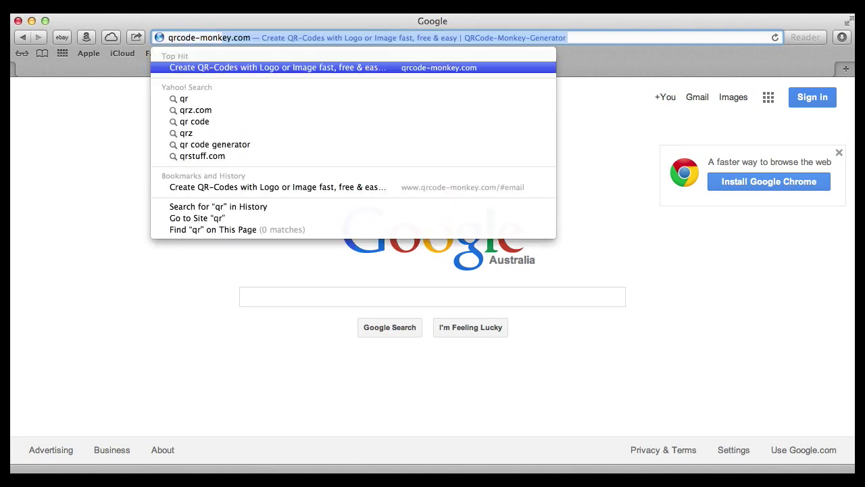
type(".com")
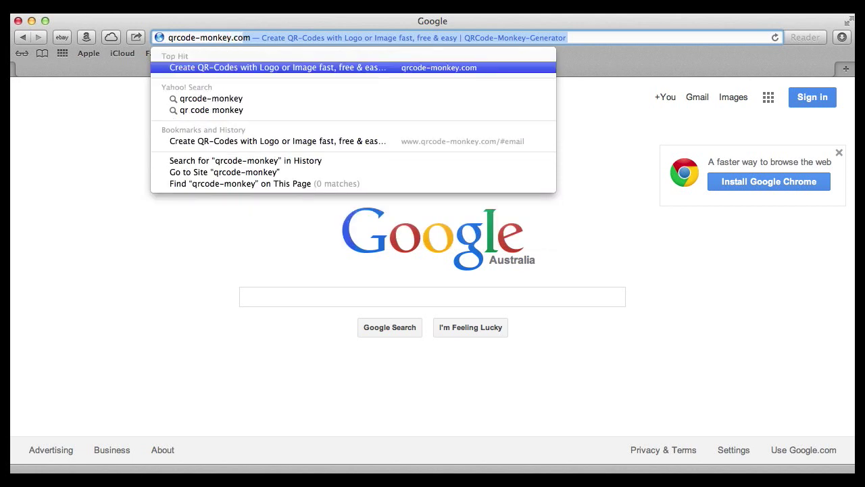
key("Return")
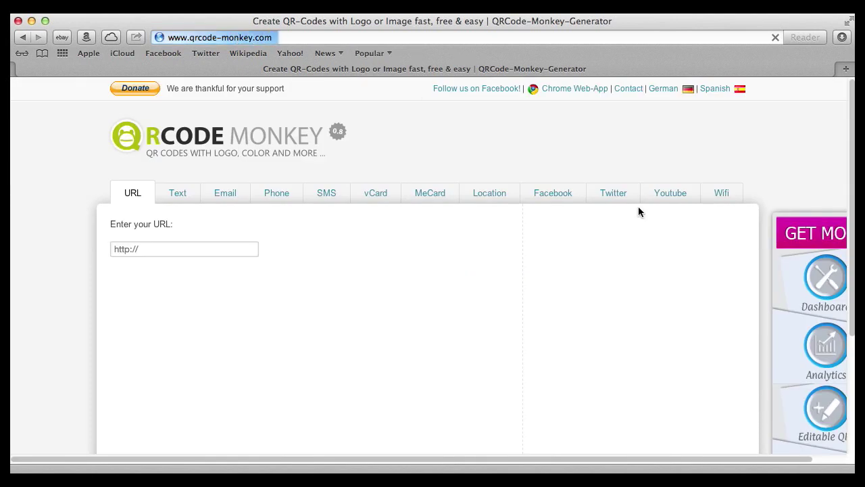
- Choose the Email QR type, enter the contact's e-mail address and generate the code
scroll(483, 179, "down", 1)
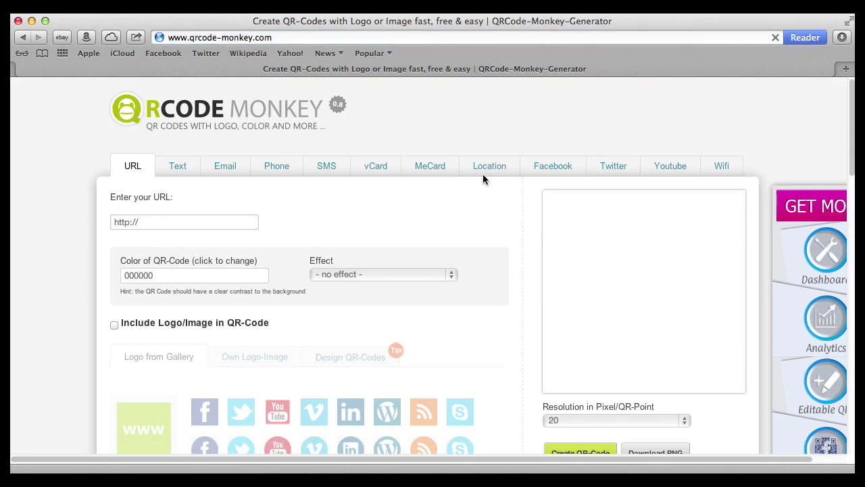
scroll(482, 177, "down", 2)
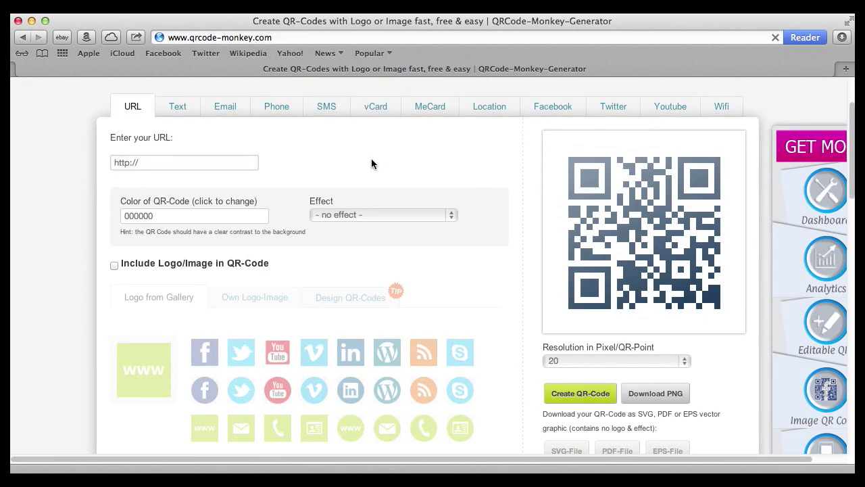
left_click(225, 108)
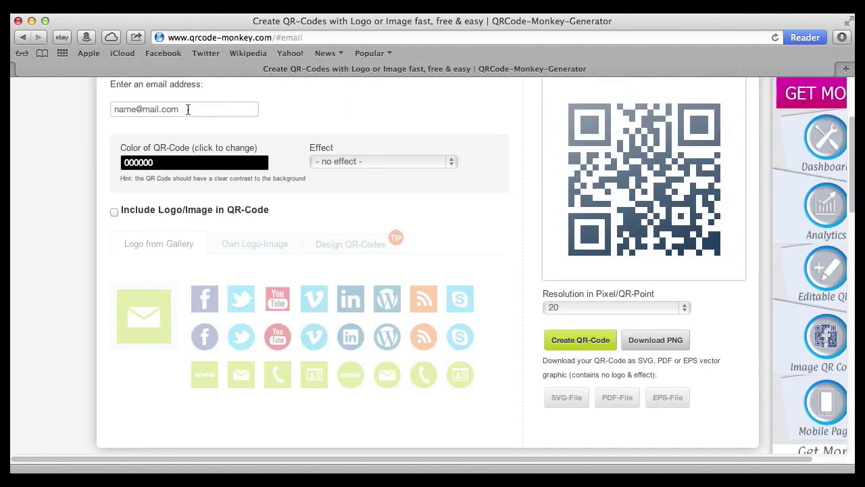
triple_click(188, 109)
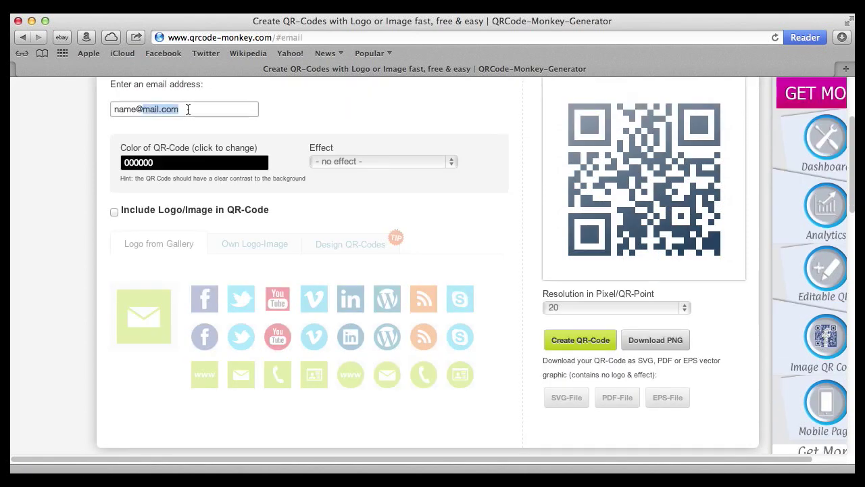
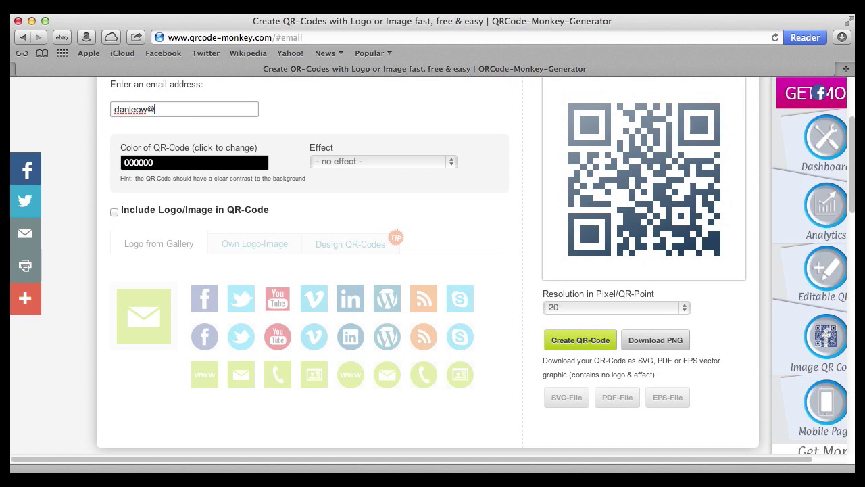
left_click(586, 342)
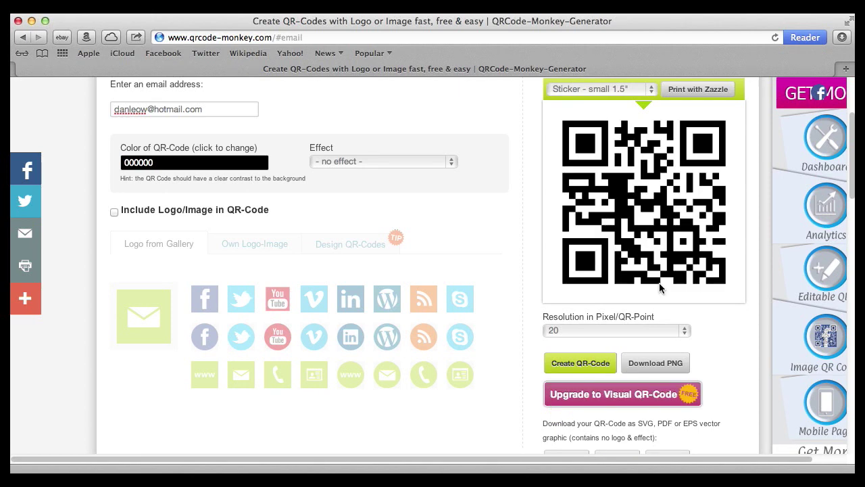
- Download the e-mail QR code from QRCode Monkey as an SVG file
scroll(659, 341, "down", 2)
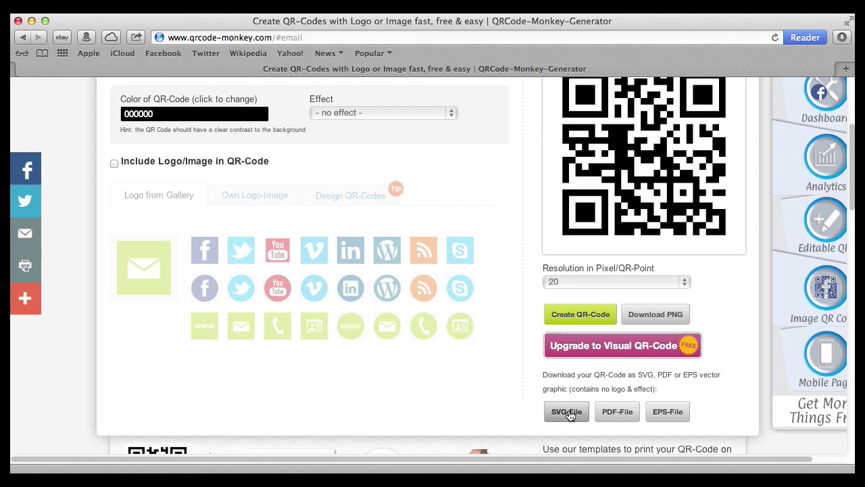
left_click(567, 413)
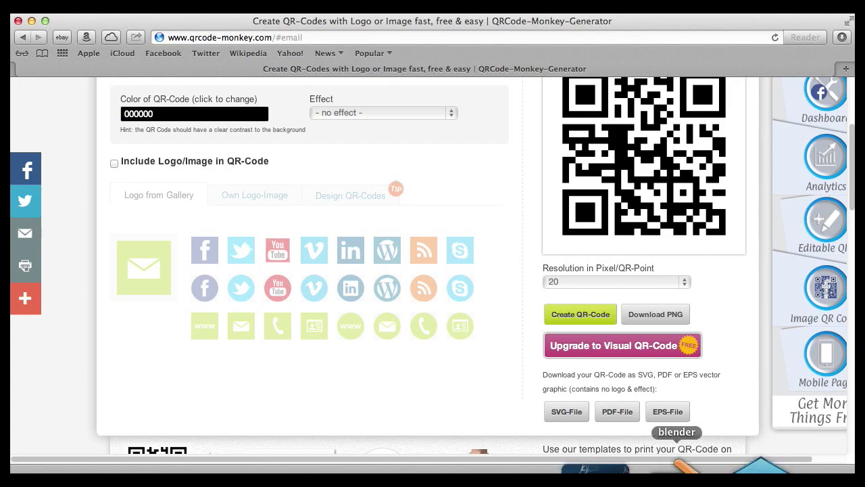
left_click(680, 470)
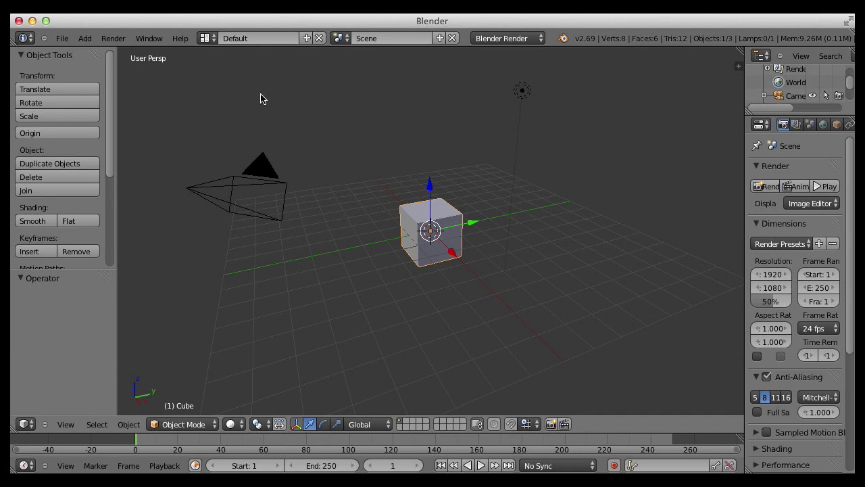
- Hide the Camera, Cube and Lamp in the Outliner, leaving an empty grid
left_click_drag(839, 115, 836, 171)
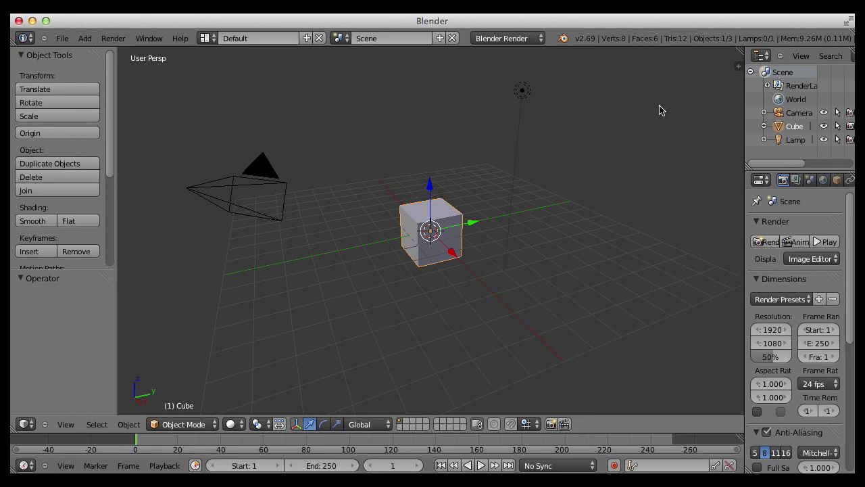
left_click(824, 113)
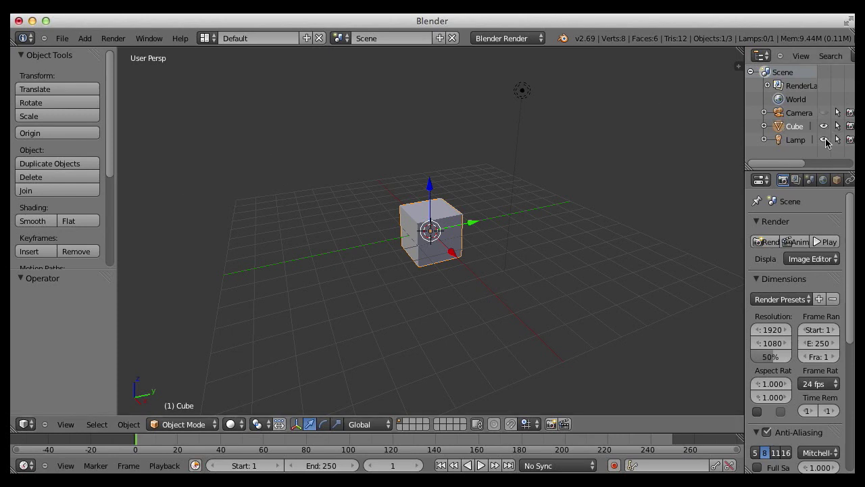
left_click(823, 126)
left_click(824, 139)
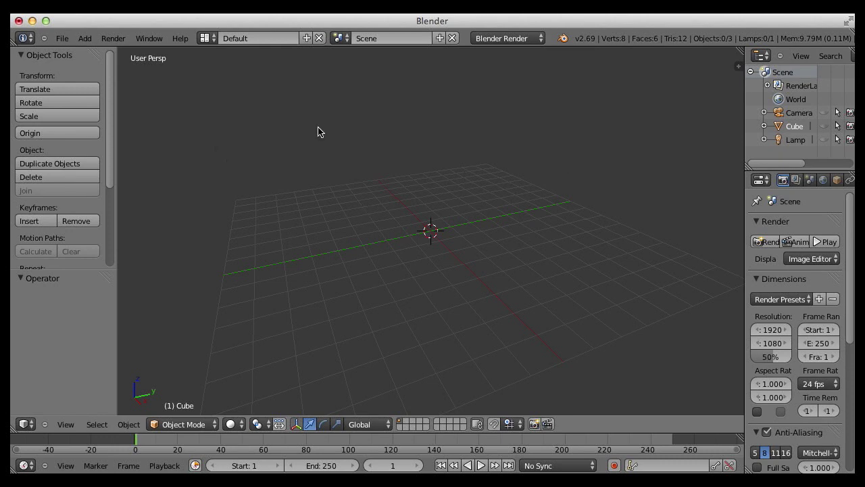
- Import qrcode-2.svg through File > Import > Scalable Vector Graphics (.svg)
left_click(62, 39)
mouse_move(169, 243)
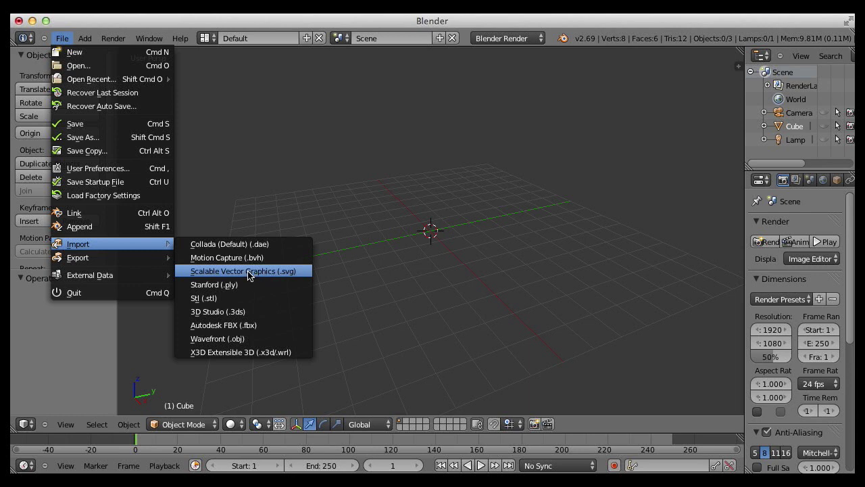
left_click(248, 273)
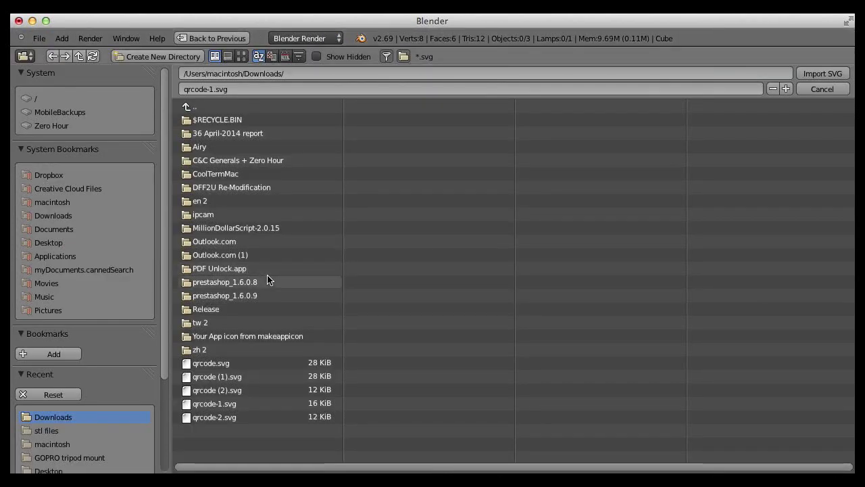
left_click(215, 417)
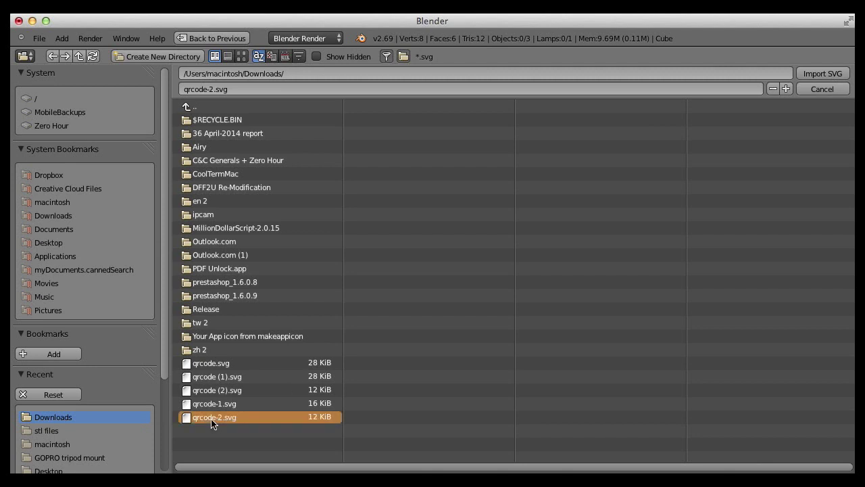
left_click(818, 75)
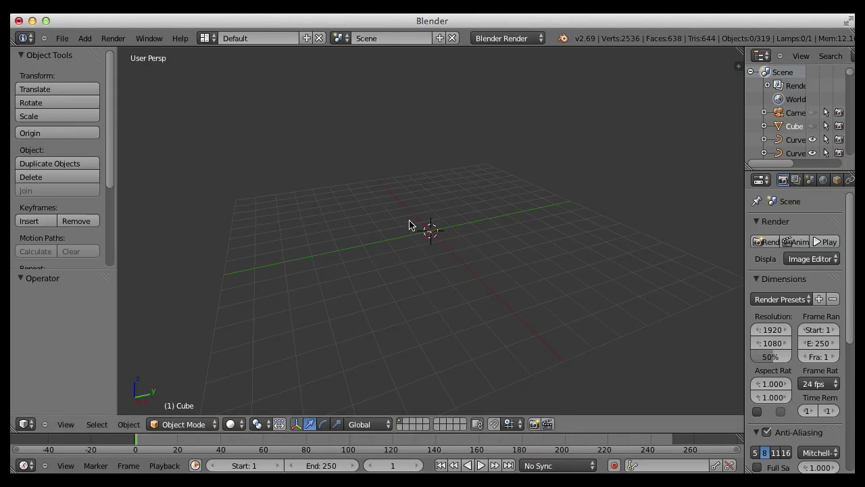
- Lasso-select the imported QR curves and scale them up twice into a large plane
mouse_move(446, 271)
left_mouse_down("ctrl")
mouse_move(409, 196)
mouse_move(452, 245)
left_mouse_up("ctrl")
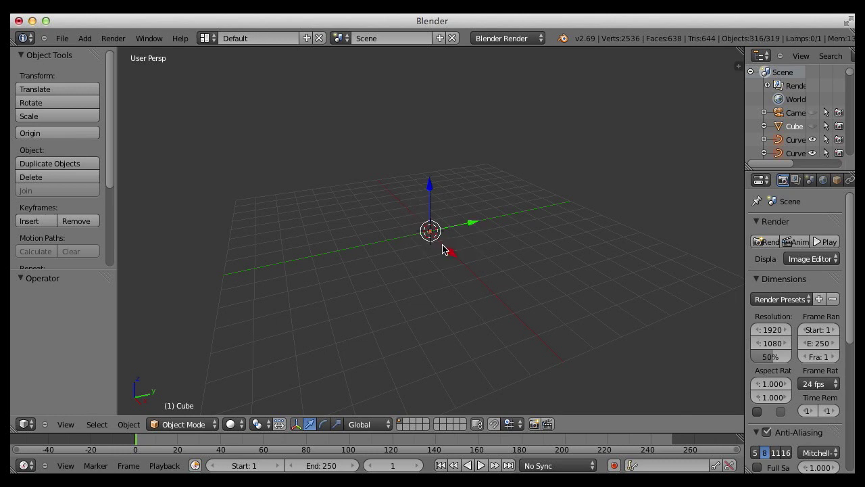
key("s")
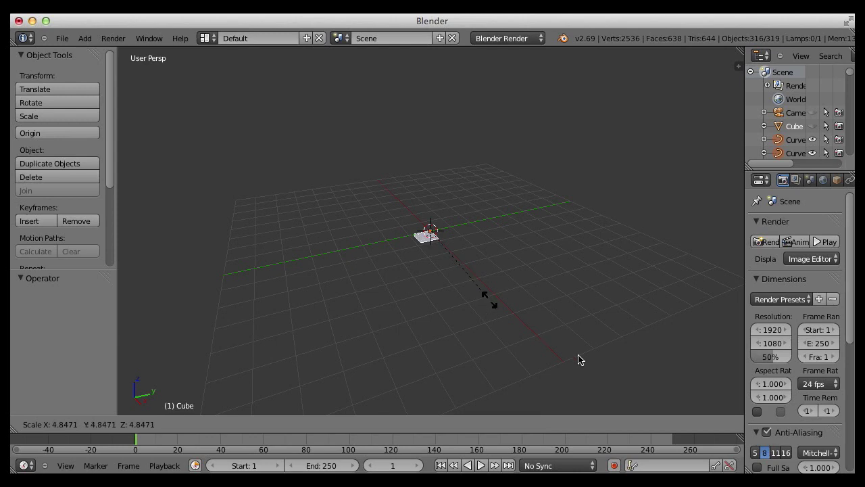
left_click(665, 407)
key("s")
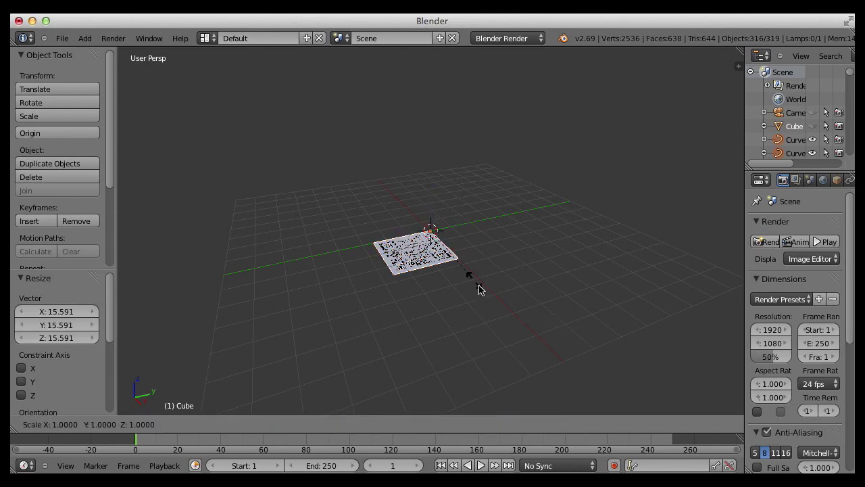
left_click(589, 363)
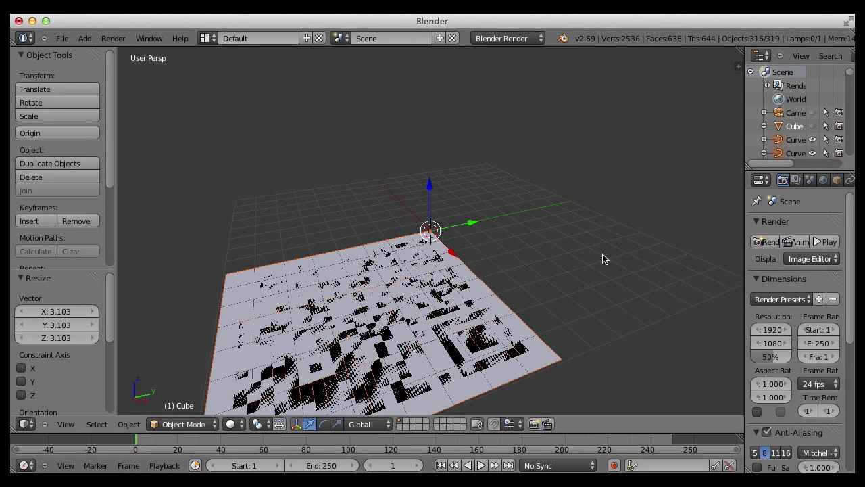
- View the whole QR plane from above and widen the Outliner and Properties panels
middle_click_drag(612, 248, 298, 224)
middle_click_drag(591, 280, 522, 322)
scroll(501, 326, "up", 2)
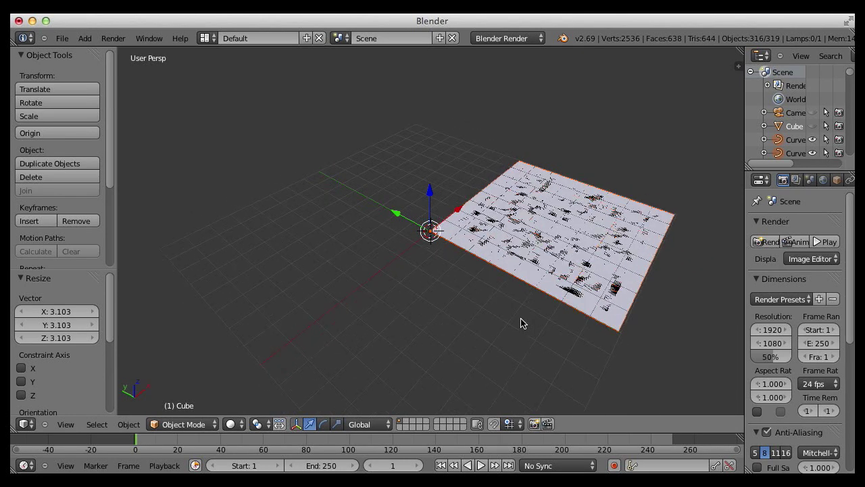
middle_click_drag(690, 172, 561, 195)
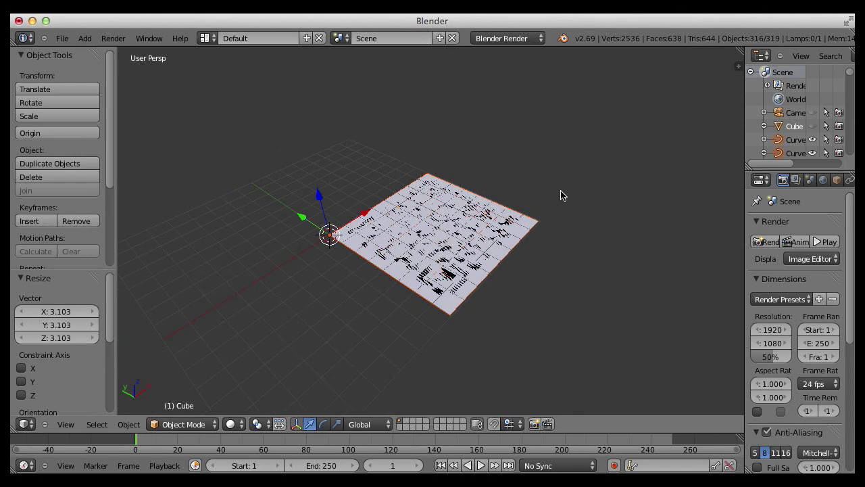
scroll(561, 195, "up", 2)
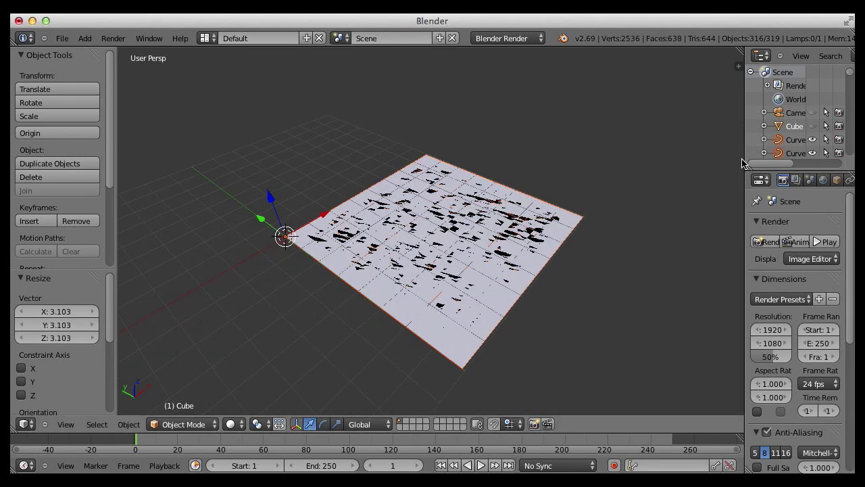
left_click_drag(742, 162, 619, 162)
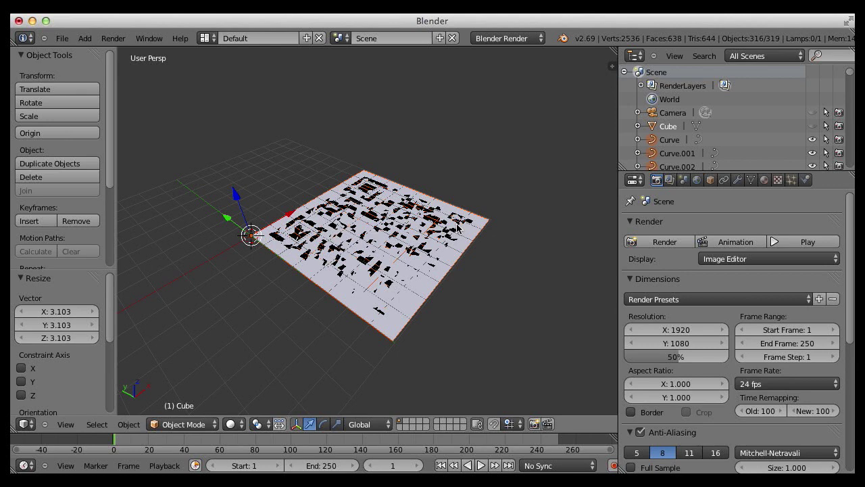
- Hide the white base plane in the Outliner so only the black QR modules show
left_click_drag(828, 171, 821, 248)
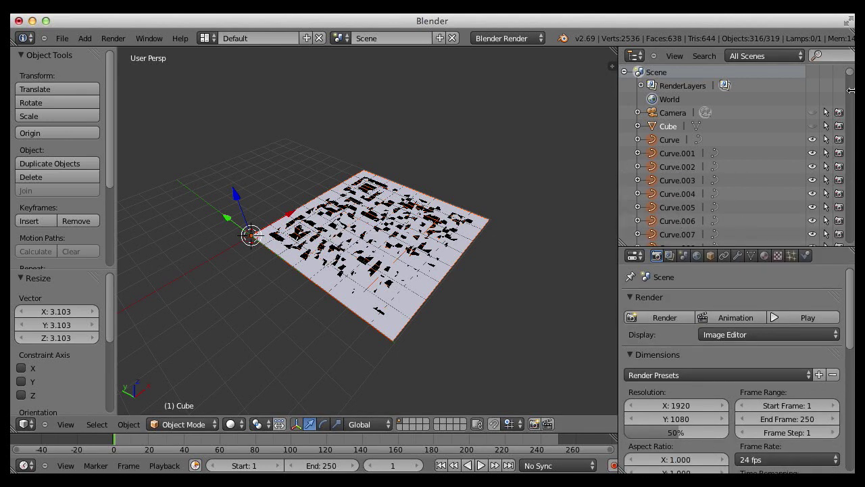
left_click_drag(850, 76, 850, 188)
scroll(851, 189, "down", 10)
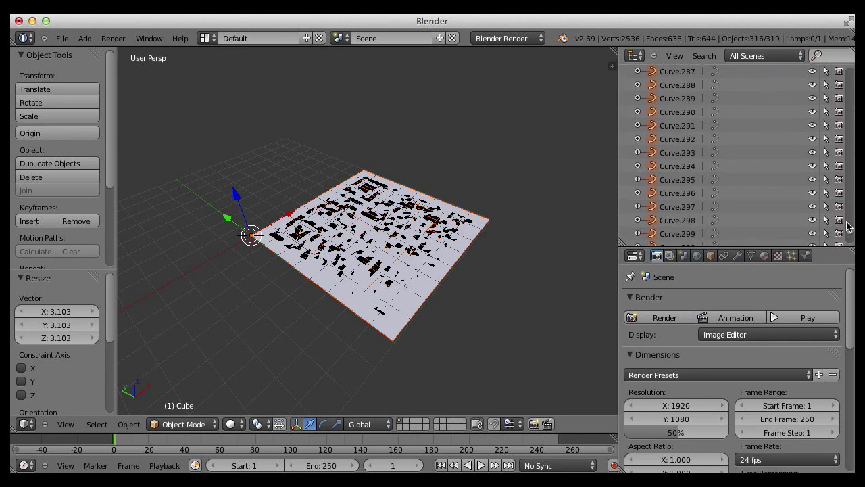
scroll(735, 155, "up", 20)
left_click(736, 139)
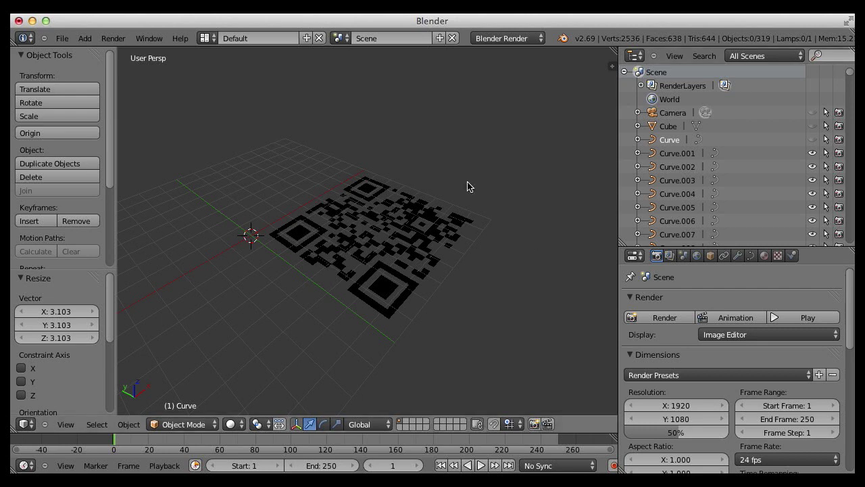
- Select Curve.001 plus all QR curve pieces and join them into Curve.001
left_click(673, 155)
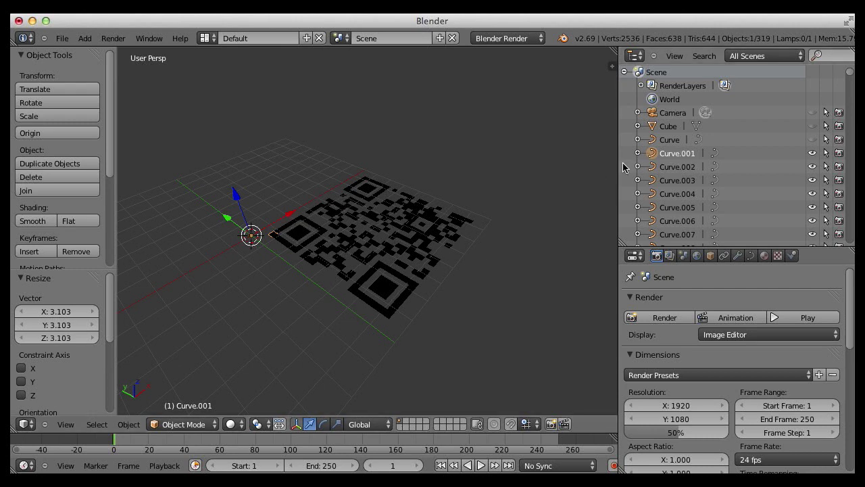
mouse_move(351, 156)
left_mouse_down("ctrl")
mouse_move(407, 150)
mouse_move(509, 239)
mouse_move(396, 341)
mouse_move(232, 328)
mouse_move(211, 252)
left_mouse_up("ctrl")
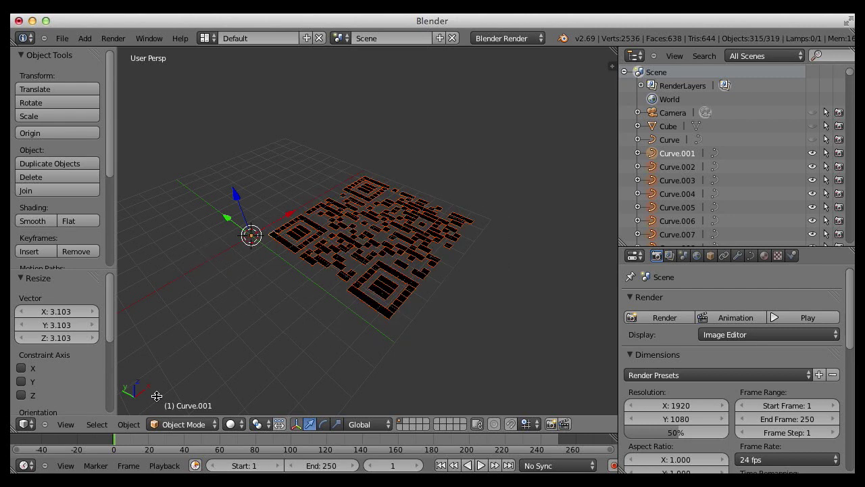
left_click(129, 425)
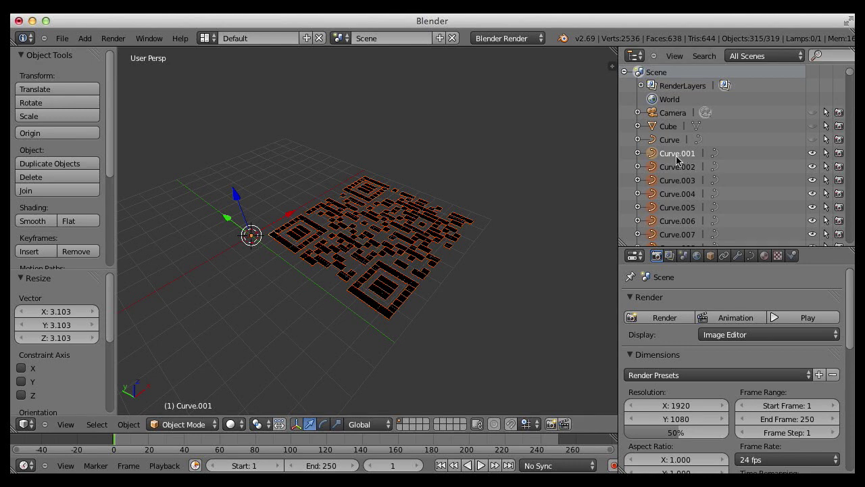
left_click(128, 424)
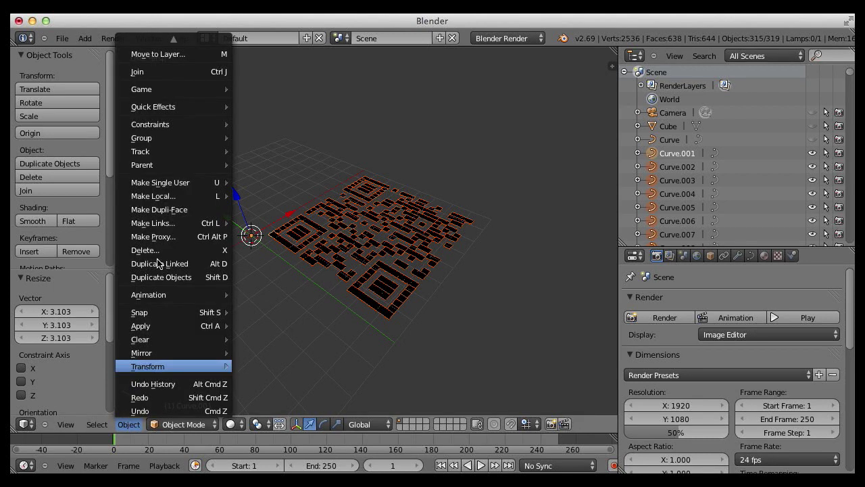
left_click(170, 74)
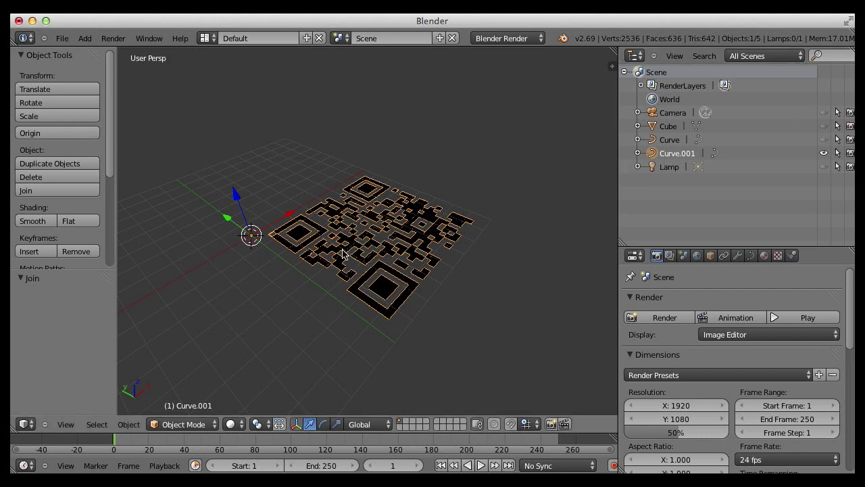
- Convert Curve.001 with Object > Convert to > Mesh from Curve/Meta/Surf/Text
left_click(128, 424)
scroll(483, 277, "up", 2)
scroll(484, 277, "up", 1)
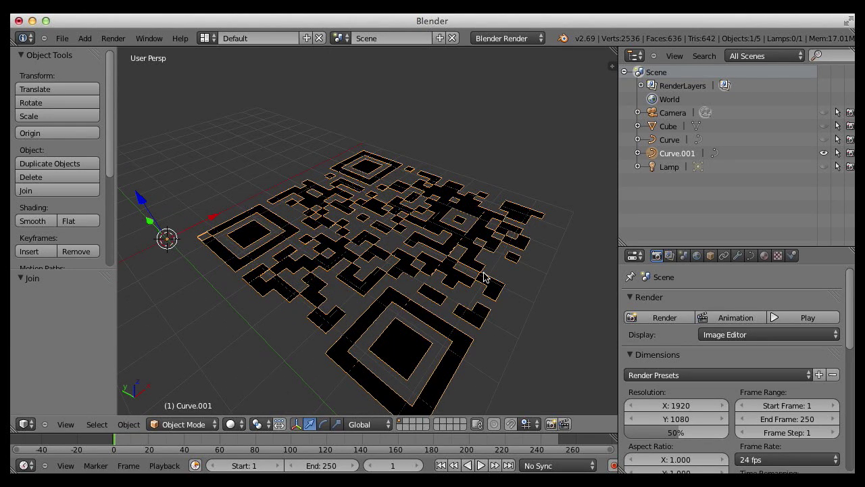
middle_click_drag(483, 277, 521, 245, "shift")
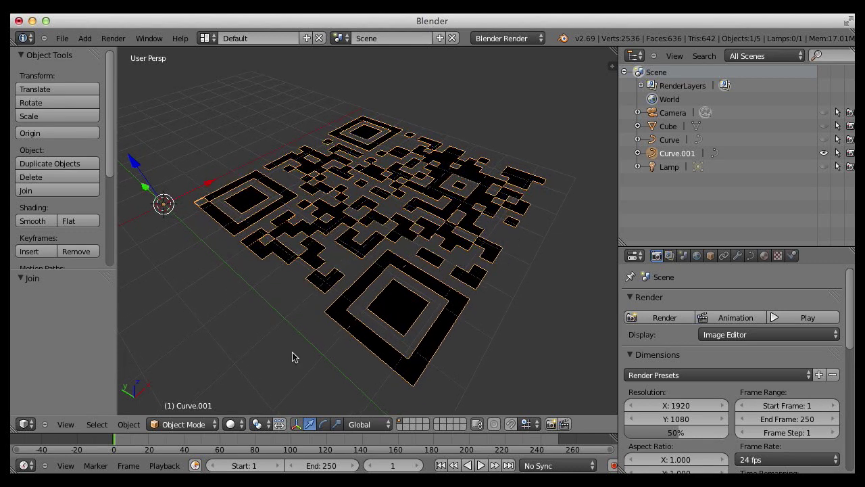
left_click(128, 424)
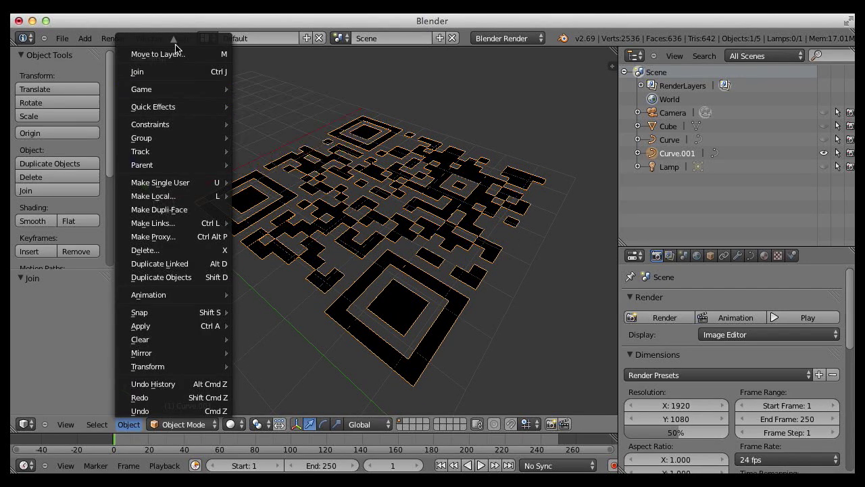
mouse_move(174, 39)
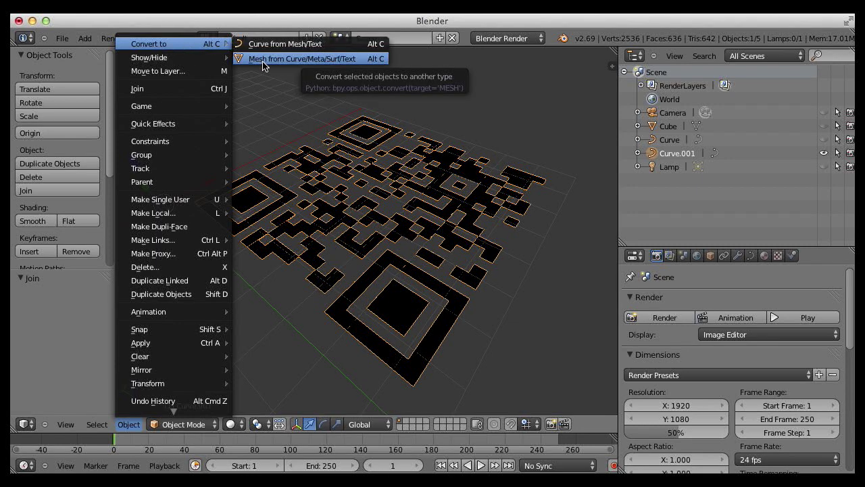
left_click(263, 64)
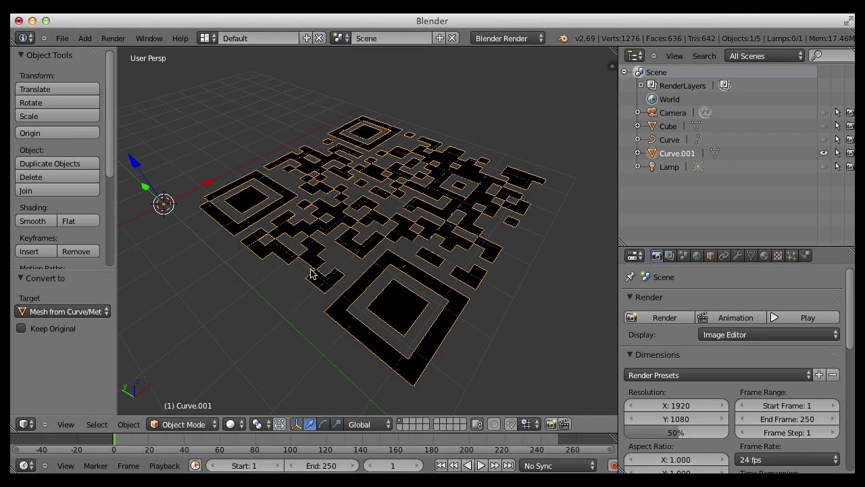
- Switch the Curve.001 QR mesh into Edit Mode from the mode dropdown
middle_click_drag(503, 278, 466, 274)
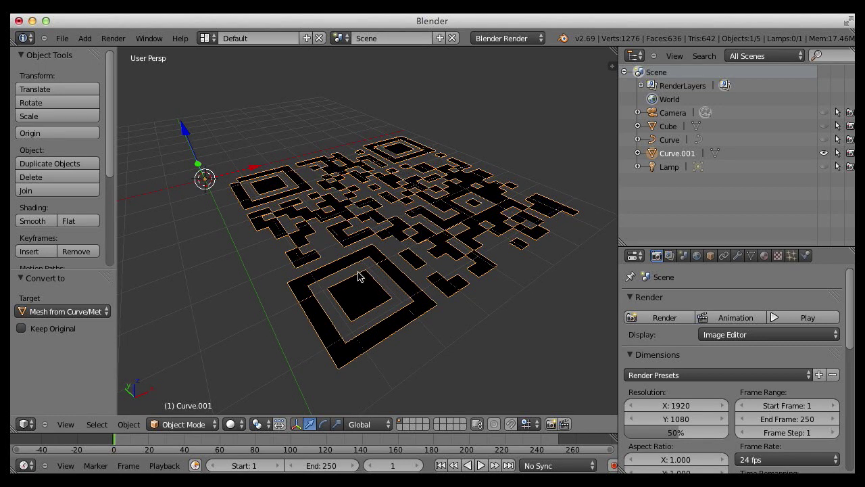
left_click(171, 426)
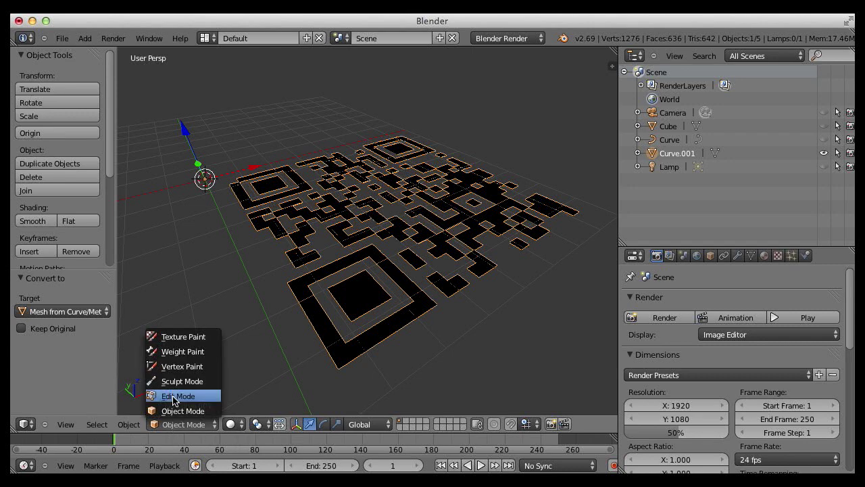
left_click(174, 397)
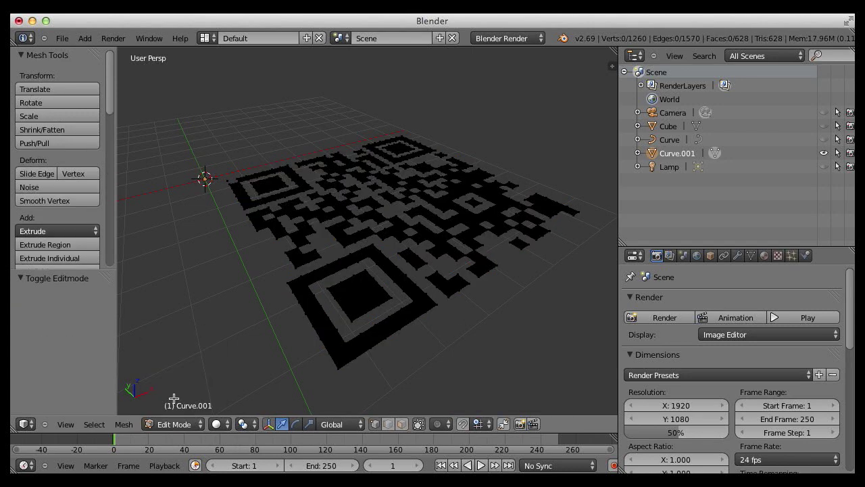
- Switch to face select and lasso all QR faces, undoing the stray extrusion
left_click(402, 424)
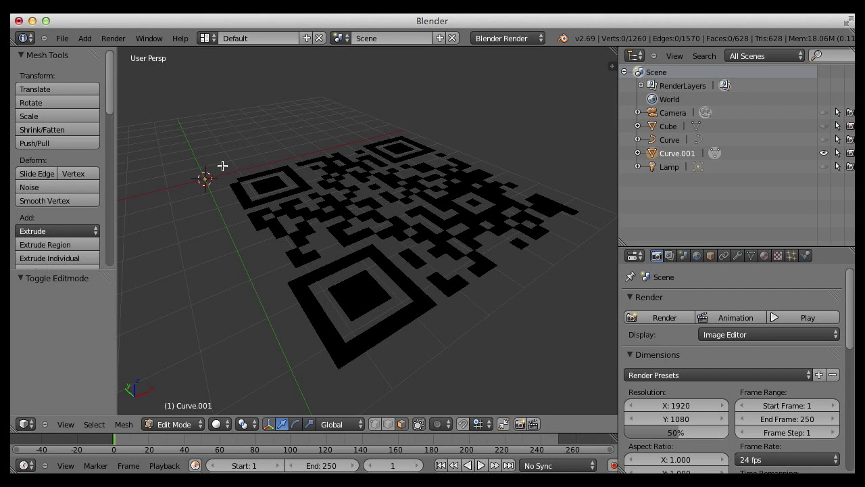
mouse_move(224, 163)
left_mouse_down("ctrl")
mouse_move(274, 126)
mouse_move(578, 211)
mouse_move(437, 322)
mouse_move(305, 353)
mouse_move(246, 359)
mouse_move(234, 256)
left_mouse_up("ctrl")
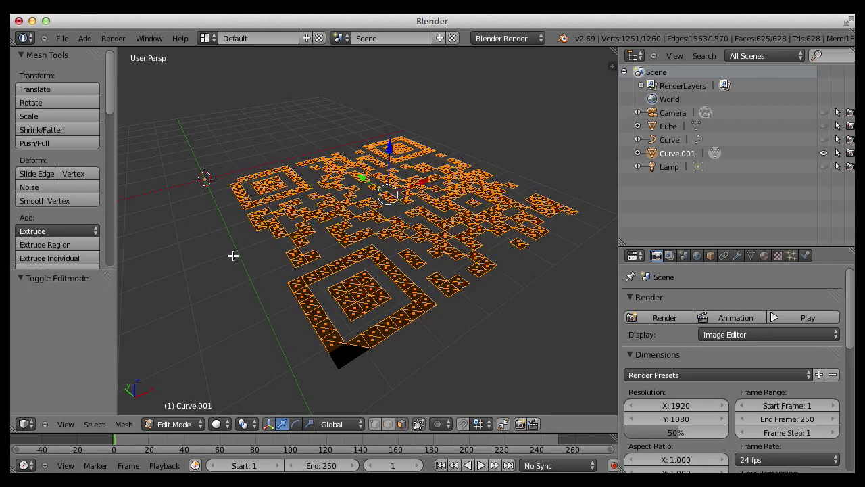
mouse_move(233, 170)
left_mouse_down("ctrl")
mouse_move(514, 90)
mouse_move(588, 325)
mouse_move(270, 373)
left_mouse_up("ctrl")
left_click(270, 373, "ctrl")
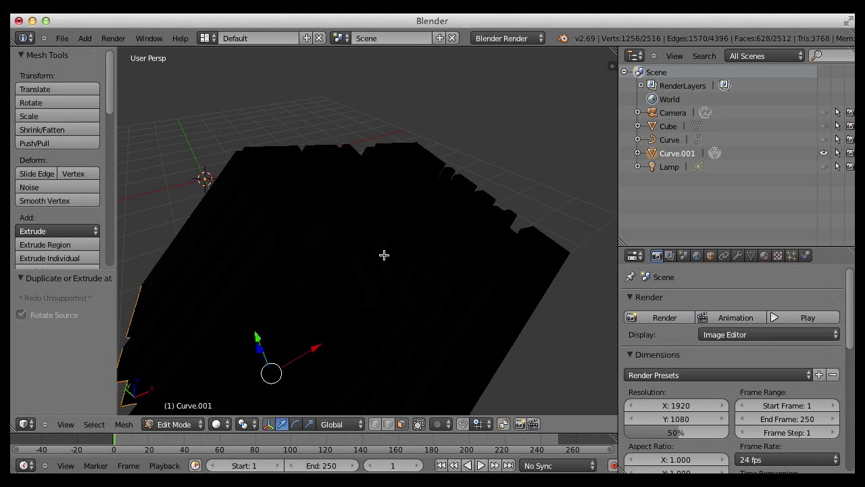
key("ctrl+z")
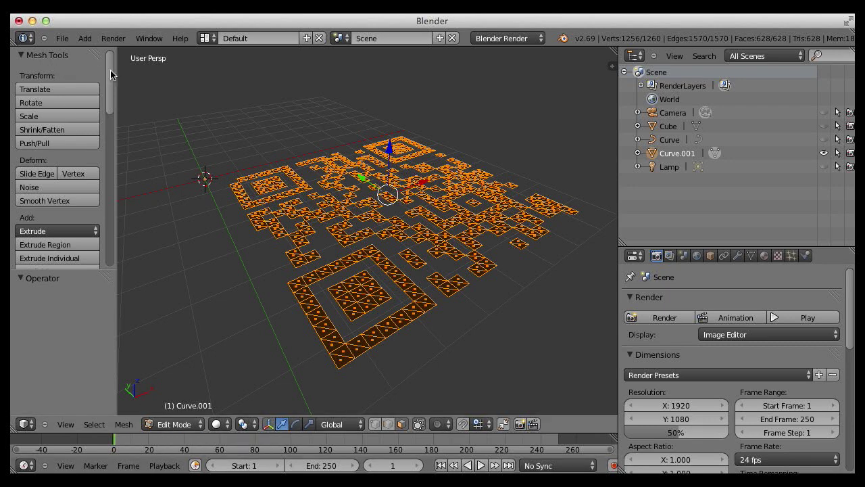
left_click_drag(110, 74, 111, 102)
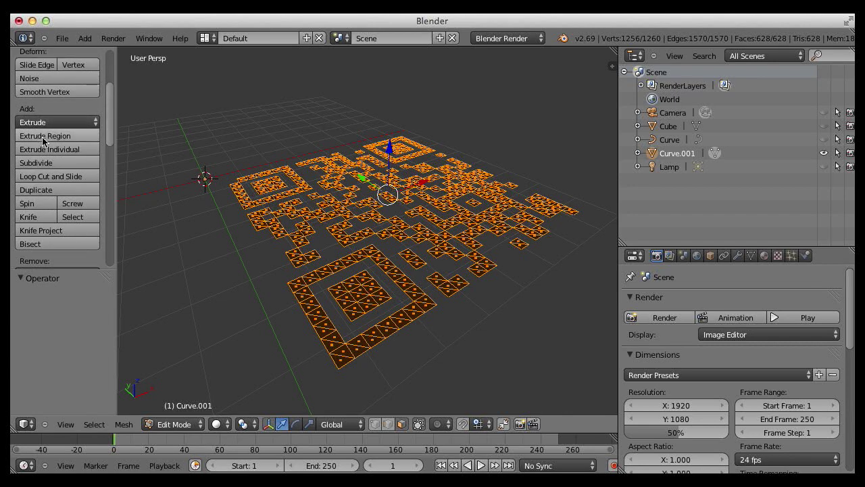
- Extrude the selected QR faces 0.666 upward with Extrude Region, then orbit to inspect
left_click(36, 137)
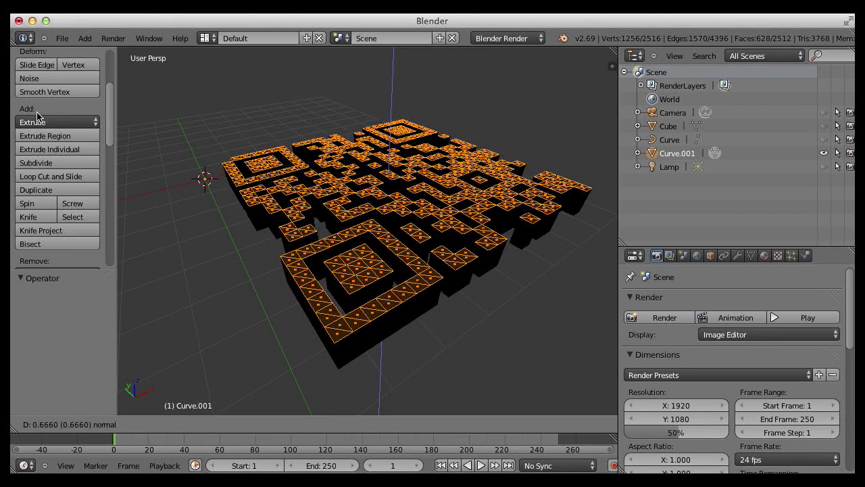
left_click(37, 117)
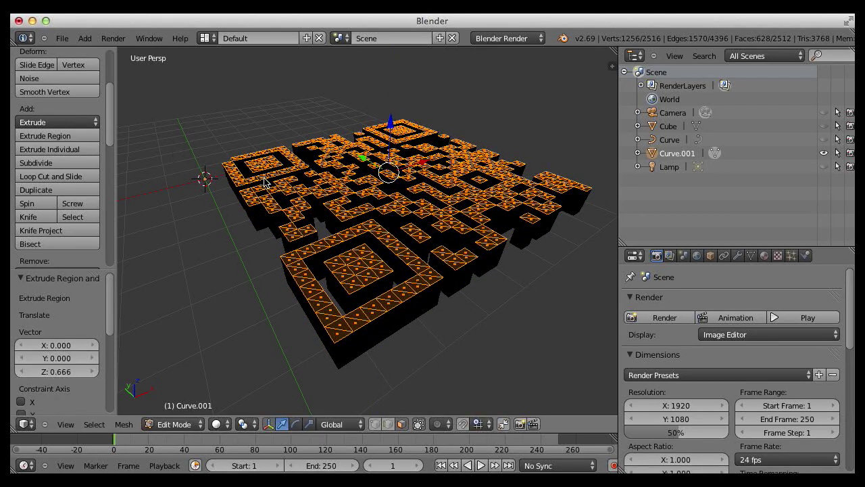
middle_click_drag(363, 202, 469, 231)
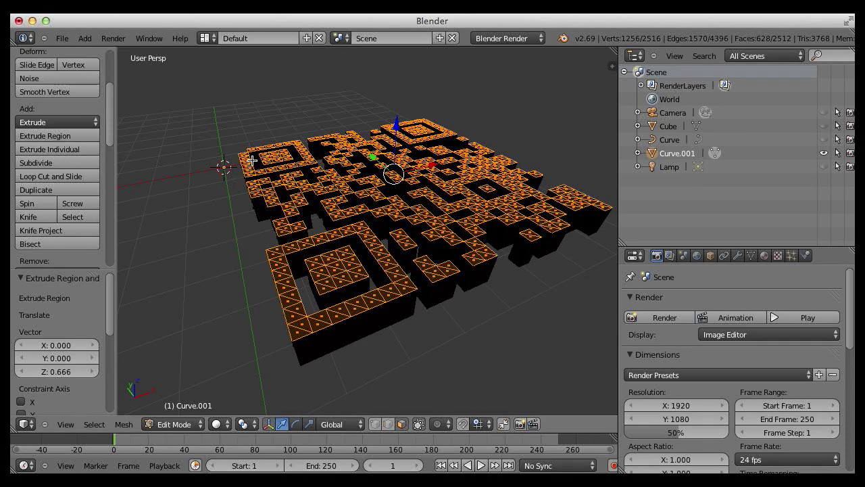
middle_click_drag(314, 139, 270, 160)
- Return to Object Mode and raise the SVGMat diffuse colour value to about 0.147 grey
left_click(177, 424)
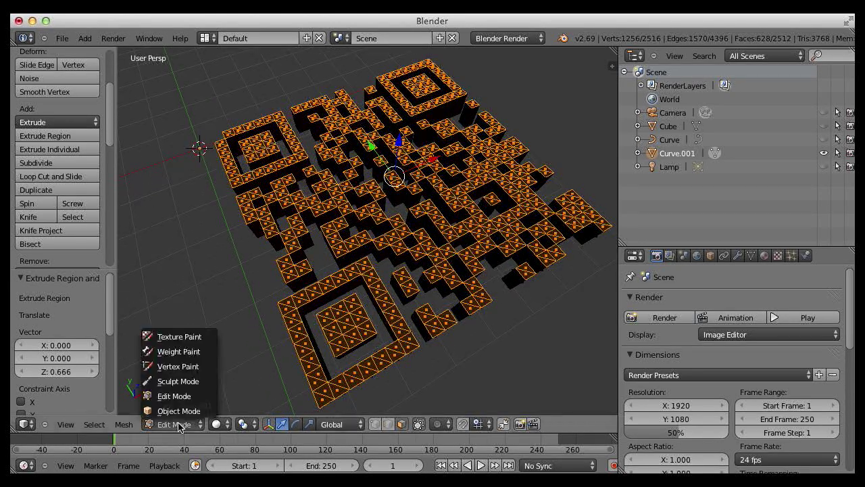
left_click(179, 411)
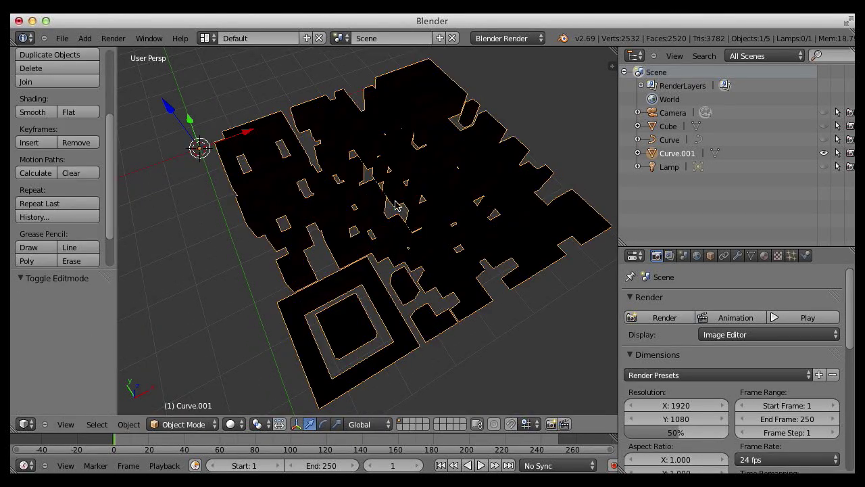
left_click(765, 257)
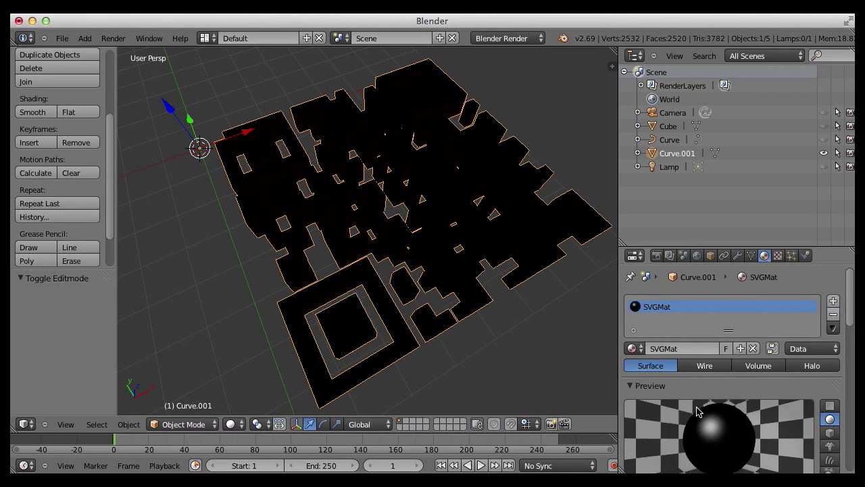
scroll(753, 375, "down", 3)
scroll(752, 375, "down", 2)
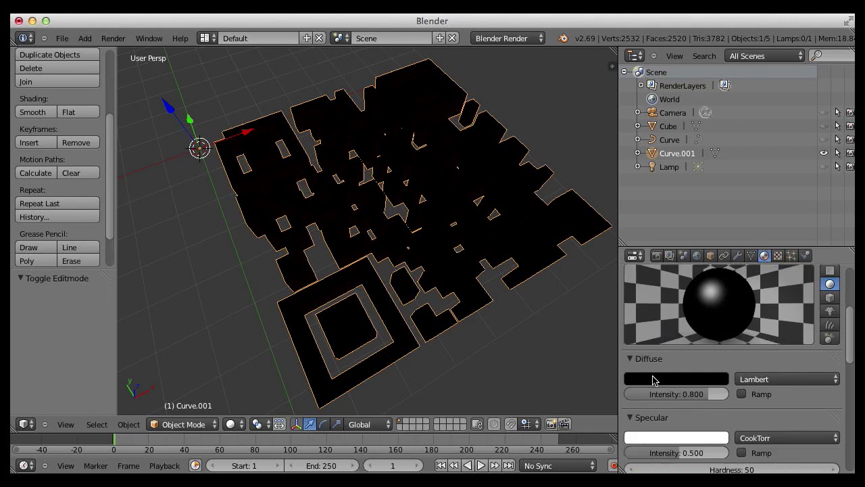
left_click(653, 378)
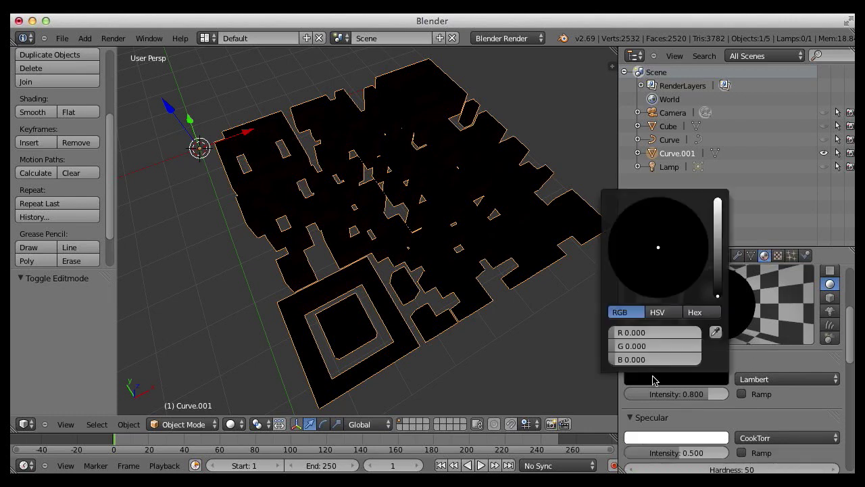
left_click(719, 296)
left_click_drag(721, 267, 721, 250)
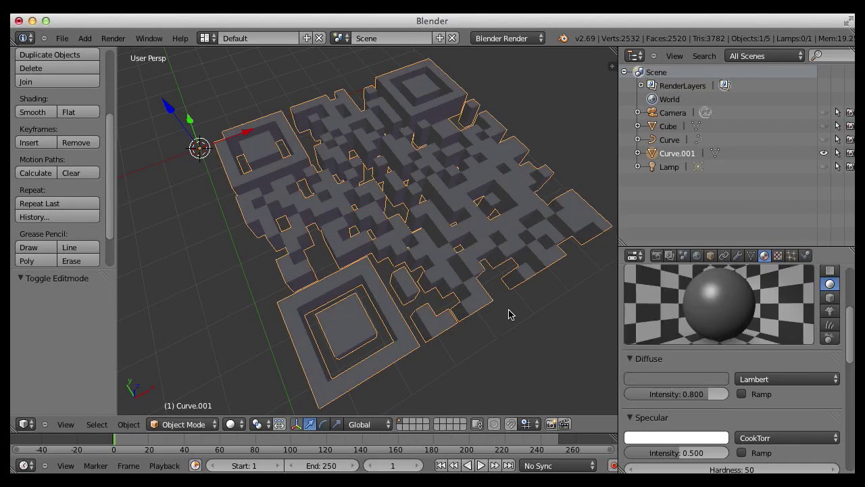
middle_click_drag(520, 281, 547, 274)
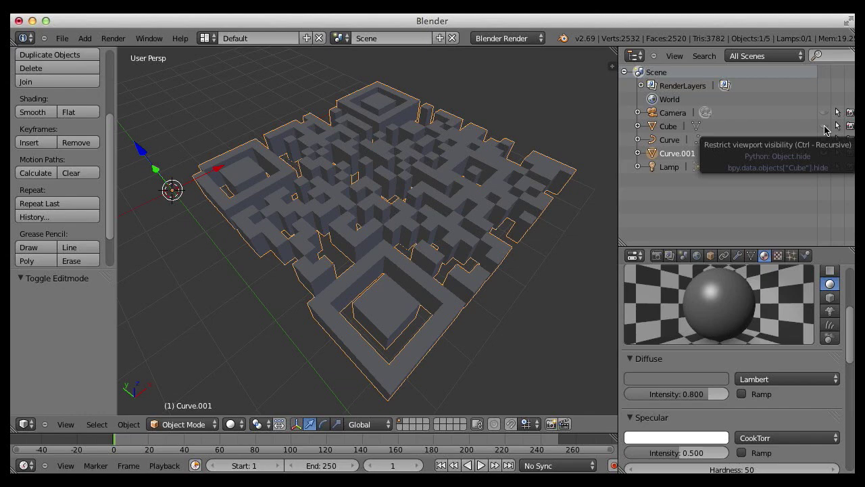
- Unhide the cube, move it beneath the QR code and scale it up
left_click(824, 126)
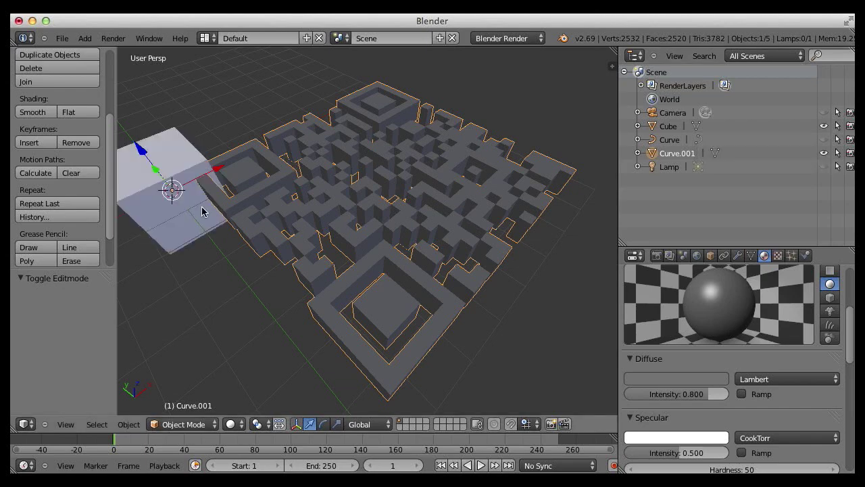
middle_click_drag(184, 198, 139, 280)
right_click(138, 279)
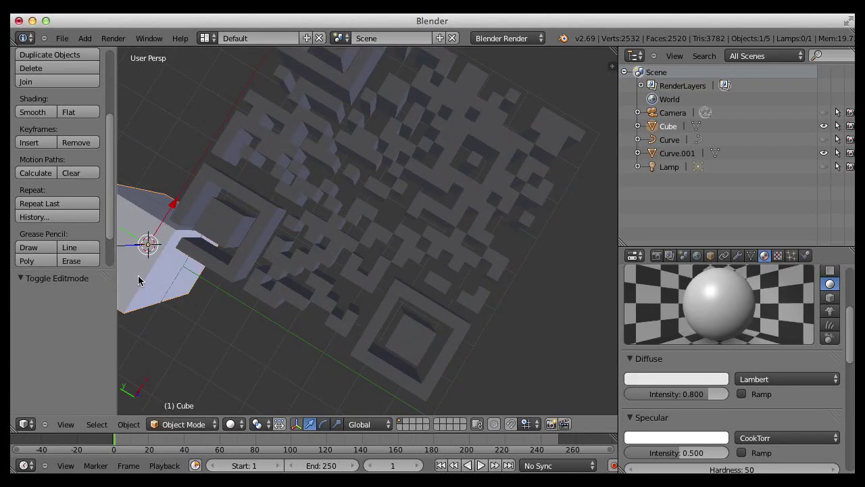
key("g")
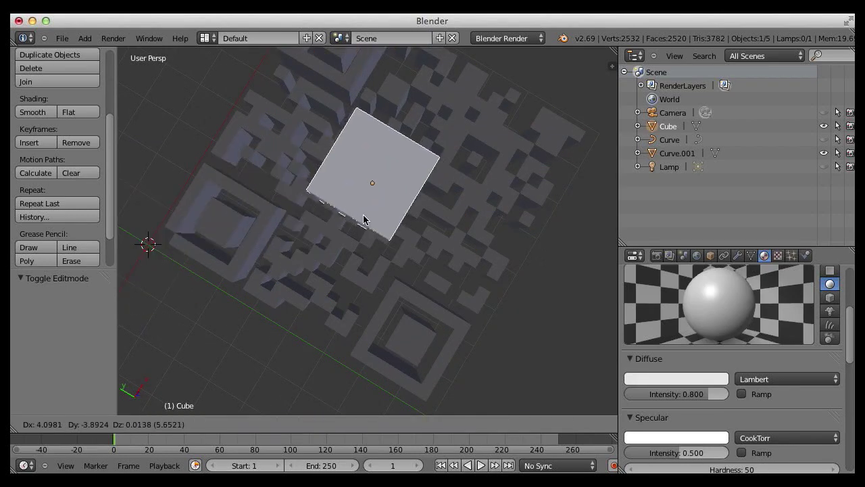
left_click(364, 219)
scroll(409, 220, "down", 5)
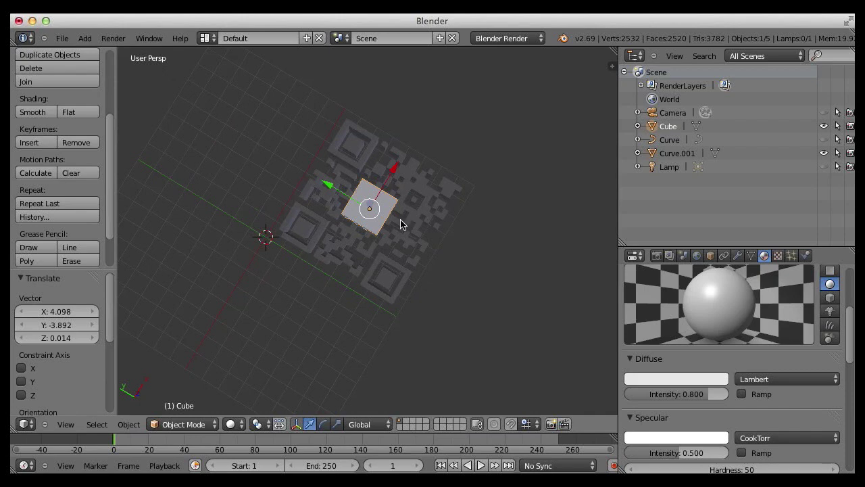
key("s")
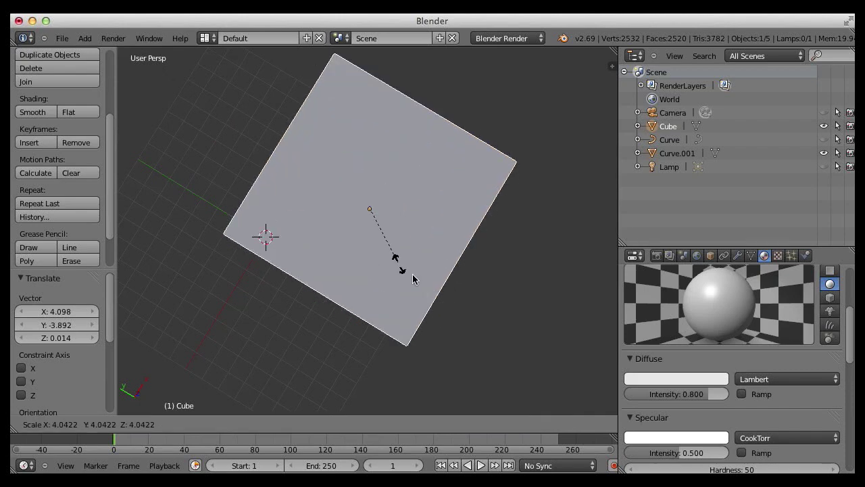
left_click(426, 292)
middle_click_drag(426, 291, 379, 166)
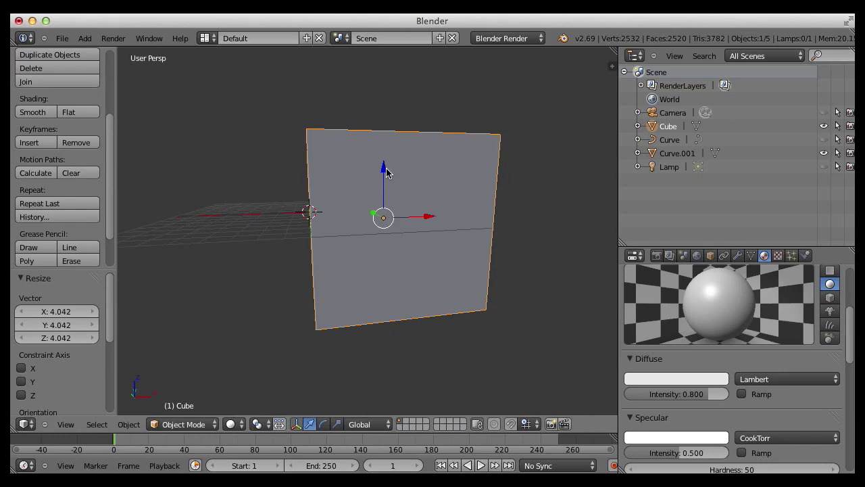
- Flatten the cube along Z by -0.056 into a thin base plate
key("s")
key("z")
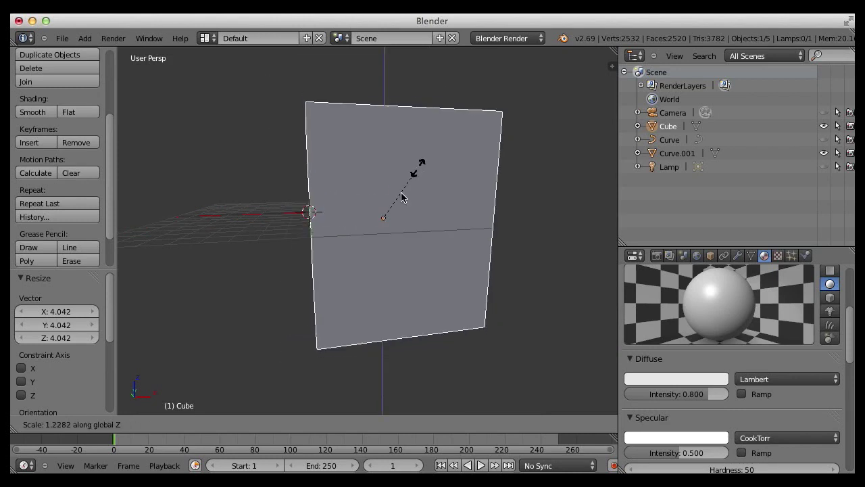
left_click(383, 225)
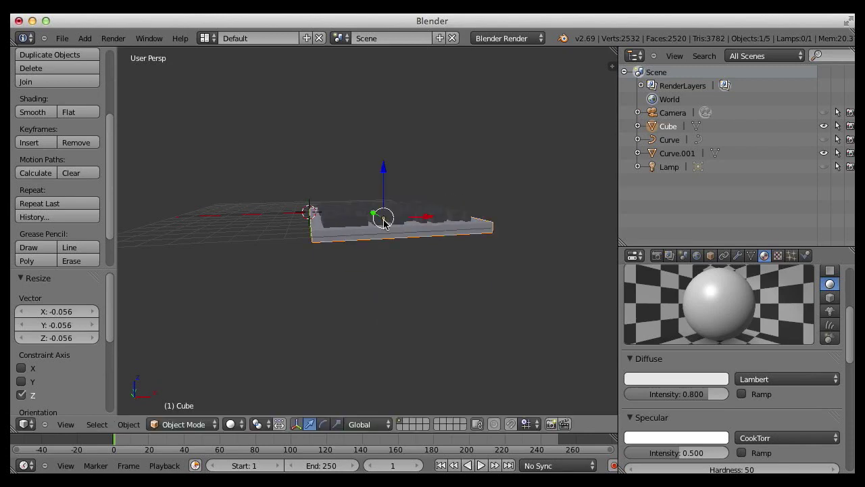
middle_click_drag(474, 194, 444, 319)
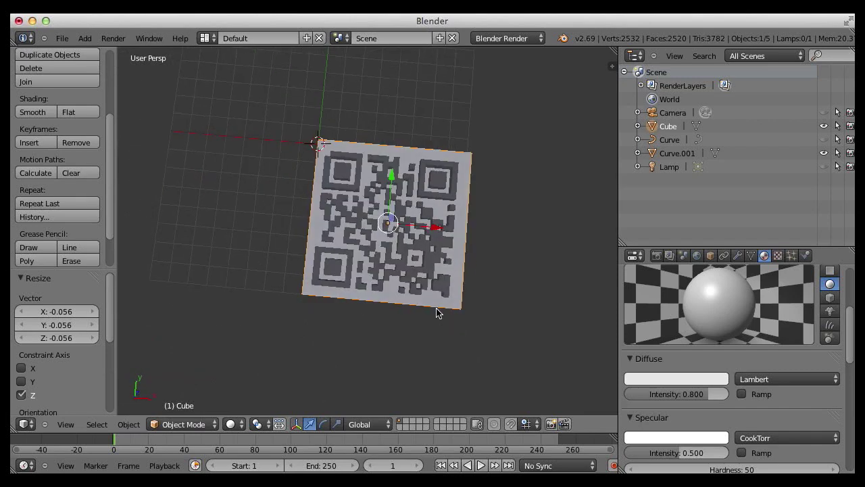
middle_click_drag(448, 284, 436, 274)
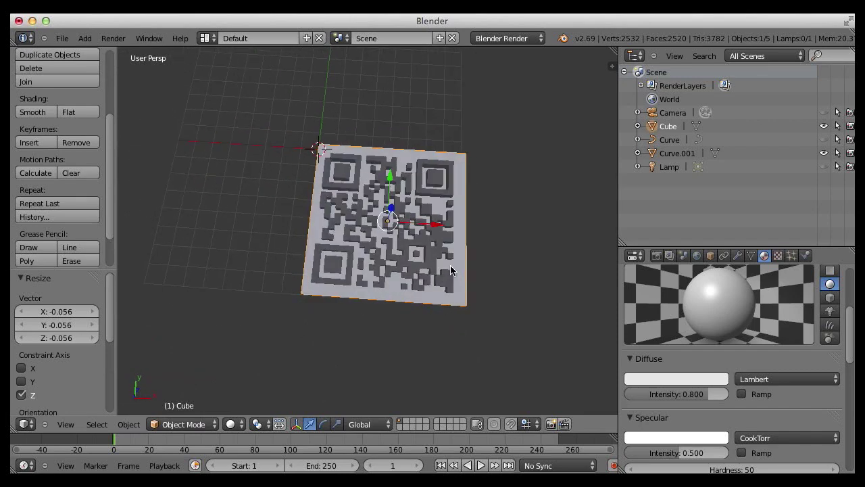
scroll(431, 270, "down", 1)
scroll(431, 269, "up", 3)
scroll(431, 269, "up", 2)
middle_click_drag(431, 269, 433, 243)
- Select the QR code blocks and then the base plate as active
right_click(433, 243)
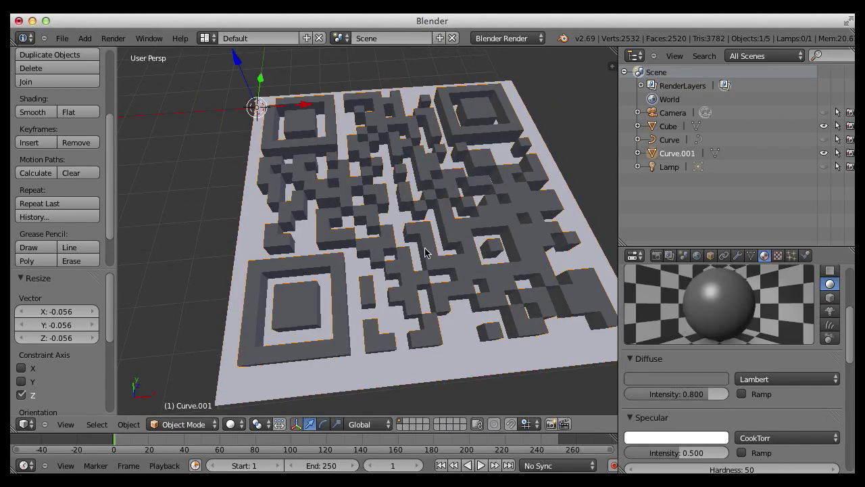
right_click(248, 228, "shift")
middle_click_drag(251, 228, 294, 239)
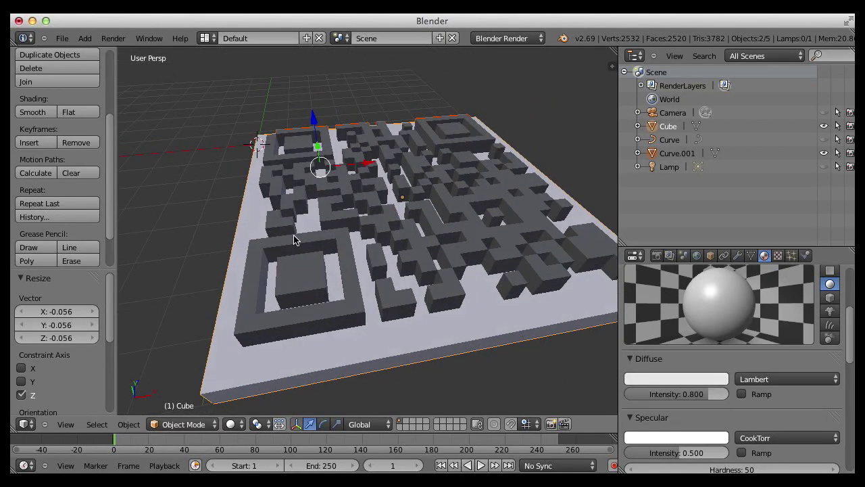
- Align Objects by Centers relative to Active on X and Y, centring the QR blocks on the plate
left_click(129, 425)
left_click(129, 426)
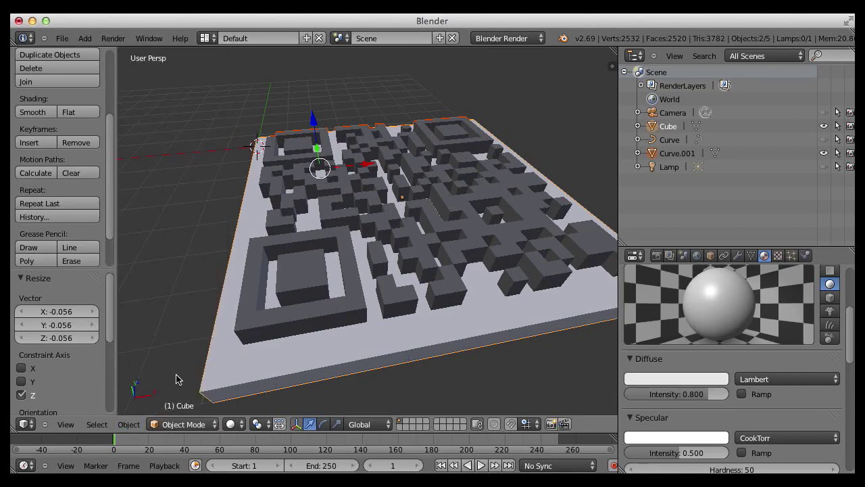
left_click(133, 429)
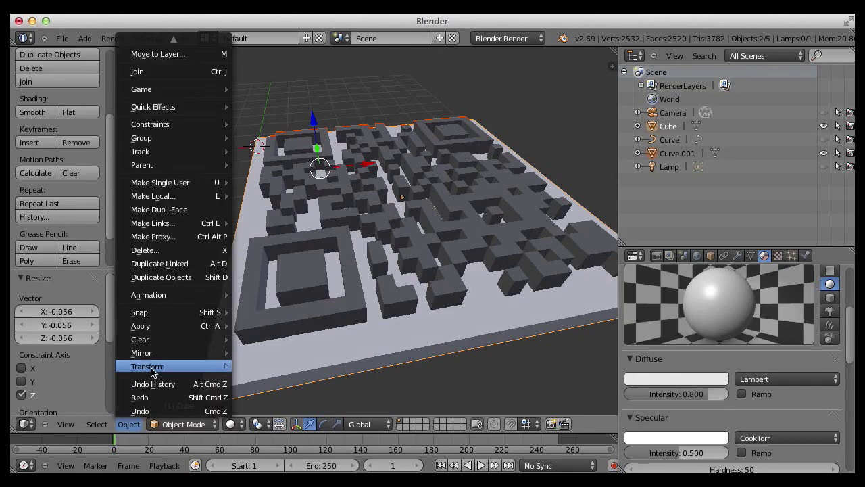
mouse_move(159, 369)
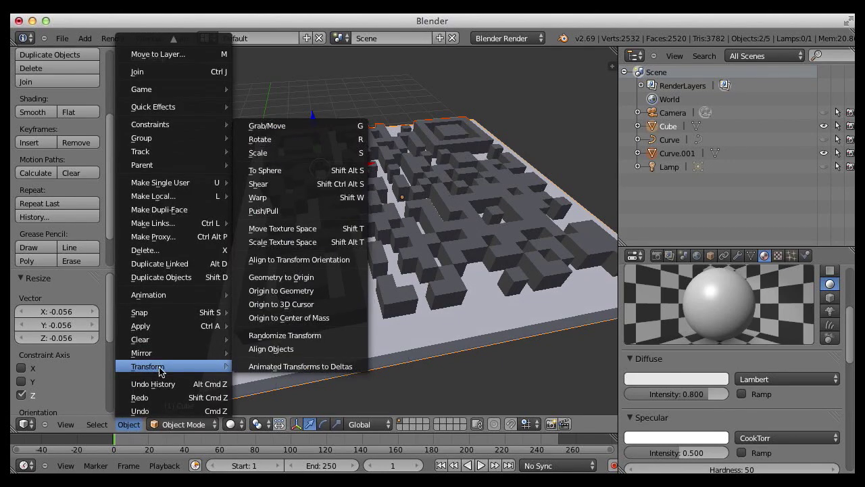
left_click(286, 349)
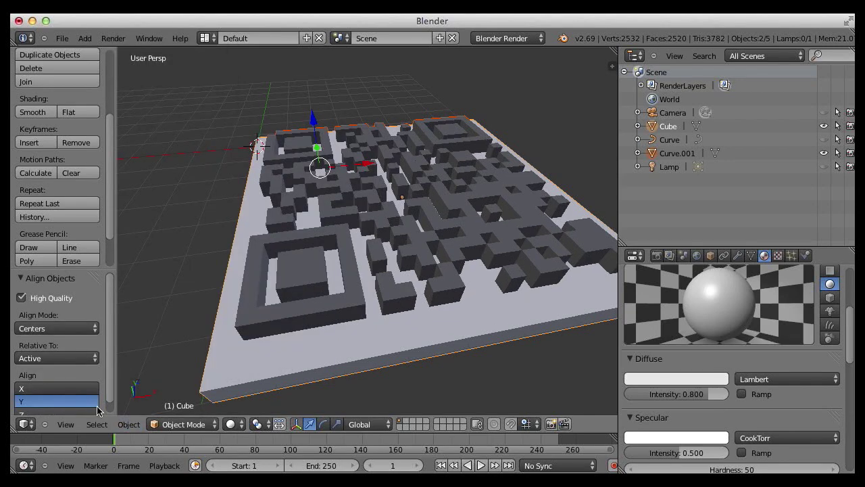
left_click(129, 425)
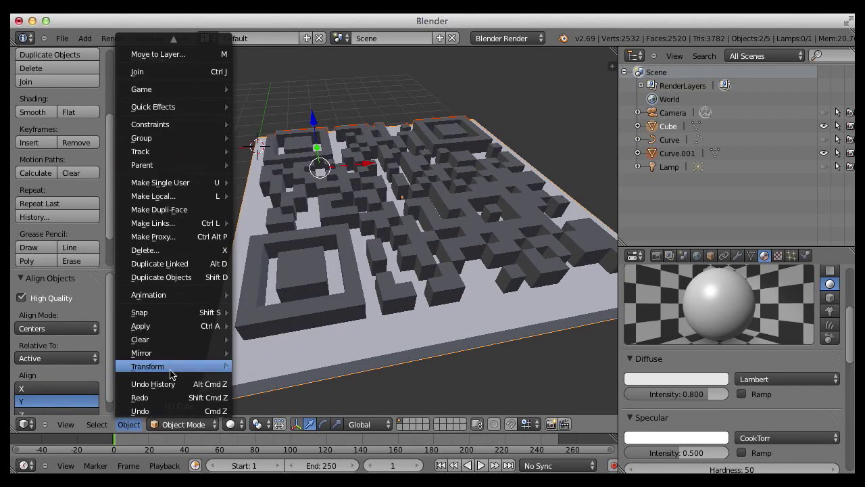
mouse_move(170, 374)
left_click(275, 350)
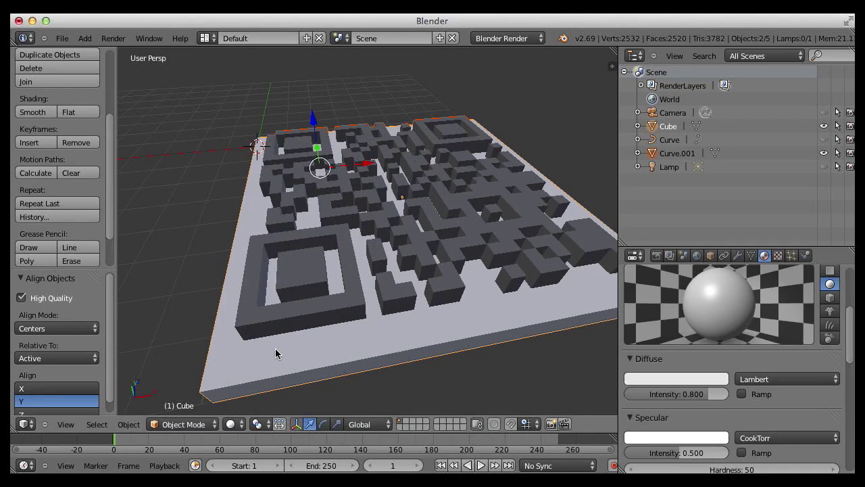
left_click(95, 389)
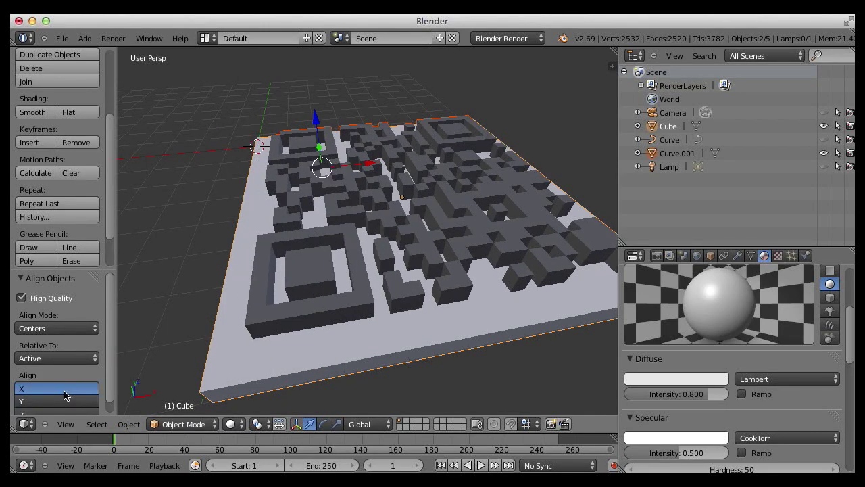
middle_click_drag(452, 249, 556, 242)
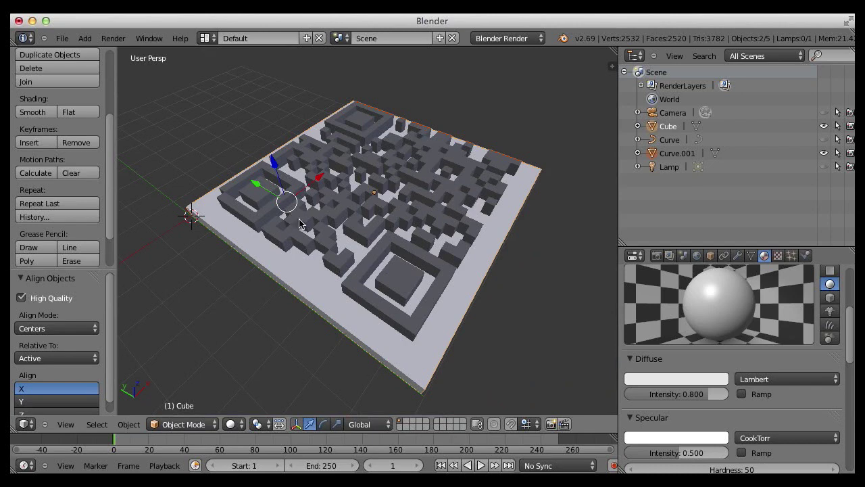
middle_click_drag(492, 214, 497, 190)
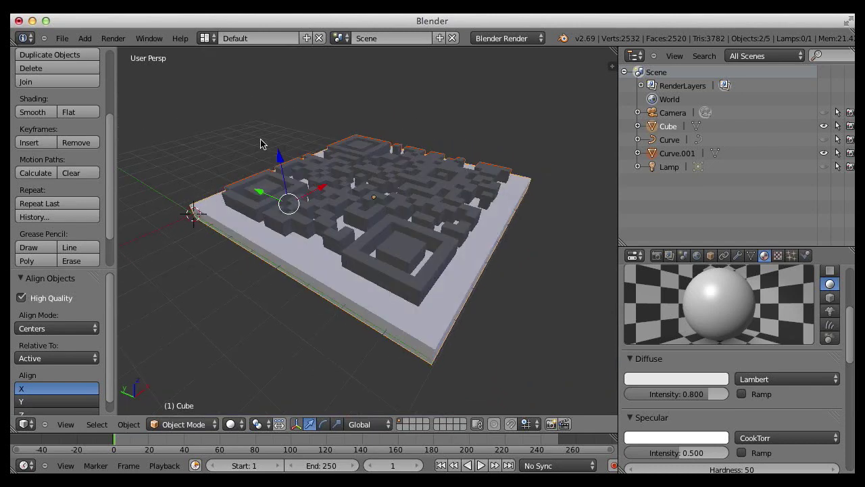
left_click(61, 37)
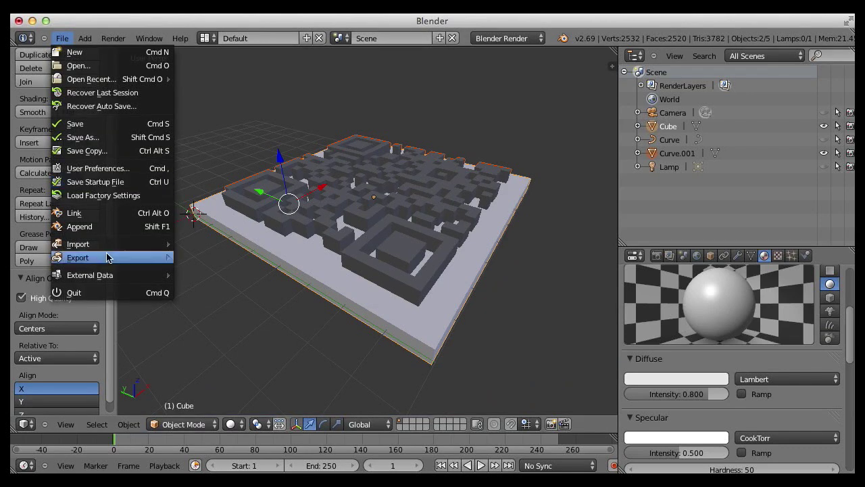
mouse_move(107, 257)
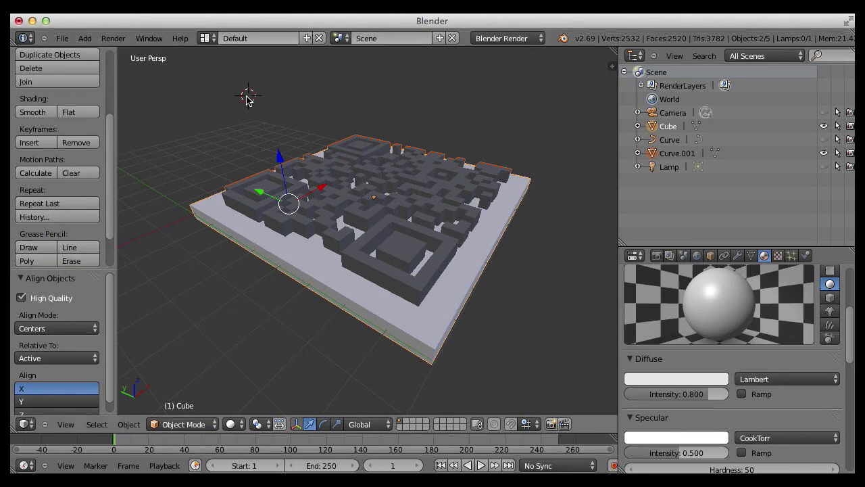
right_click(284, 222)
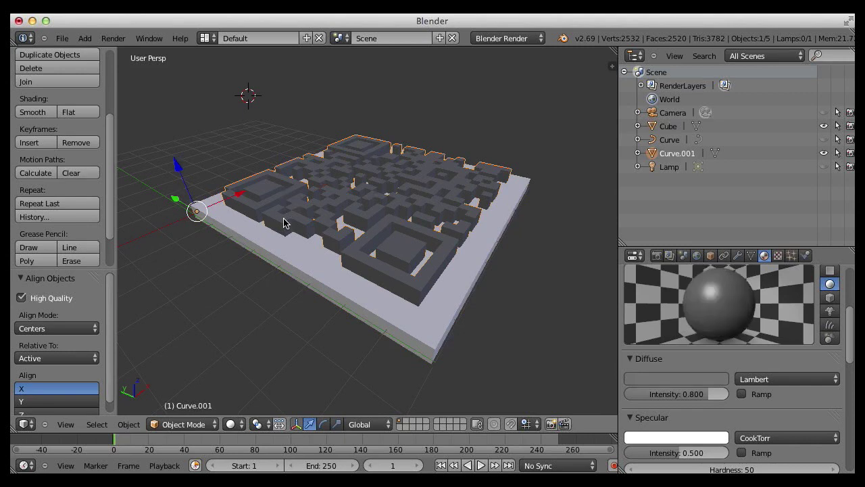
- Put Curve.001 in Edit Mode with wireframe shading and select all its vertices
left_click(128, 425)
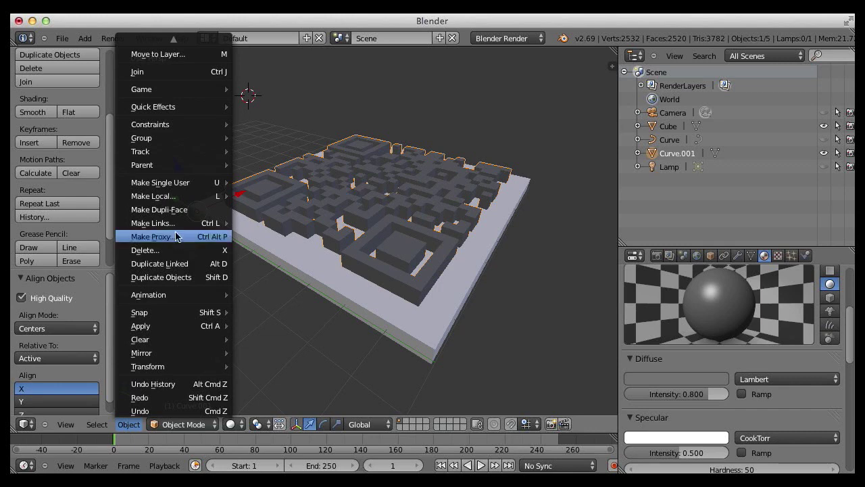
left_click(196, 424)
left_click(186, 396)
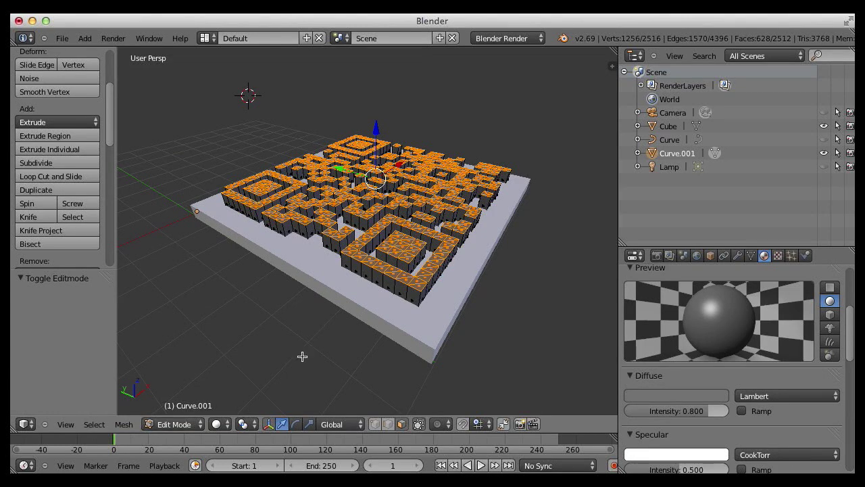
left_click(217, 424)
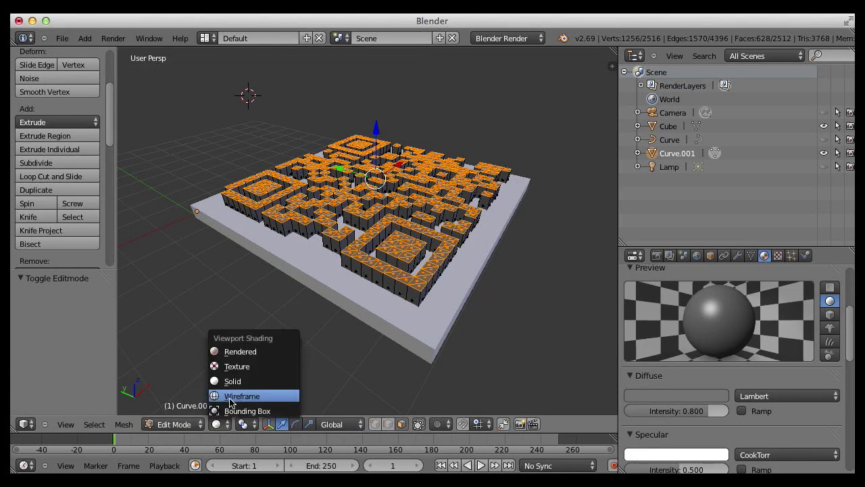
left_click(234, 396)
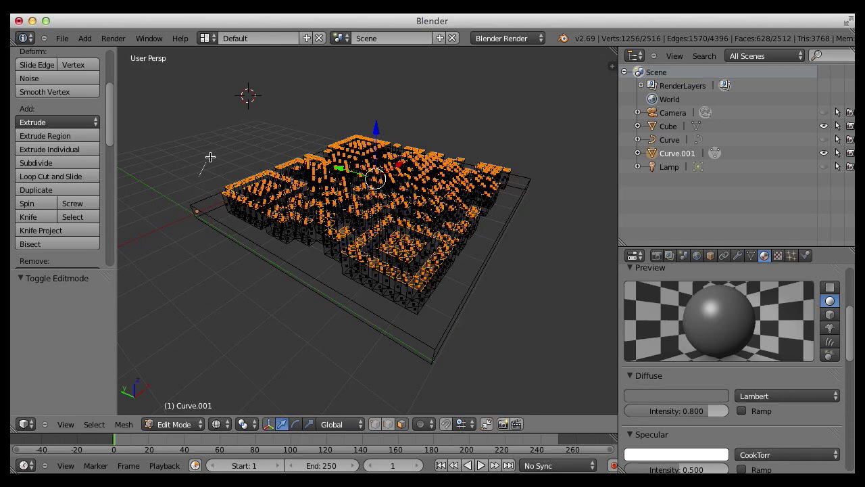
mouse_move(210, 157)
left_mouse_down("ctrl")
mouse_move(573, 195)
mouse_move(548, 268)
mouse_move(284, 328)
mouse_move(265, 314)
left_mouse_up("ctrl")
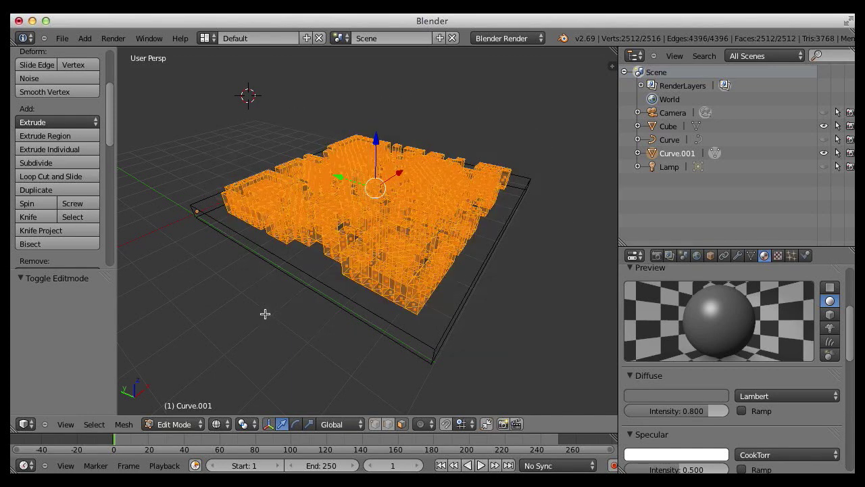
- Recalculate the mesh normals to point outside via Mesh > Normals
left_click(124, 424)
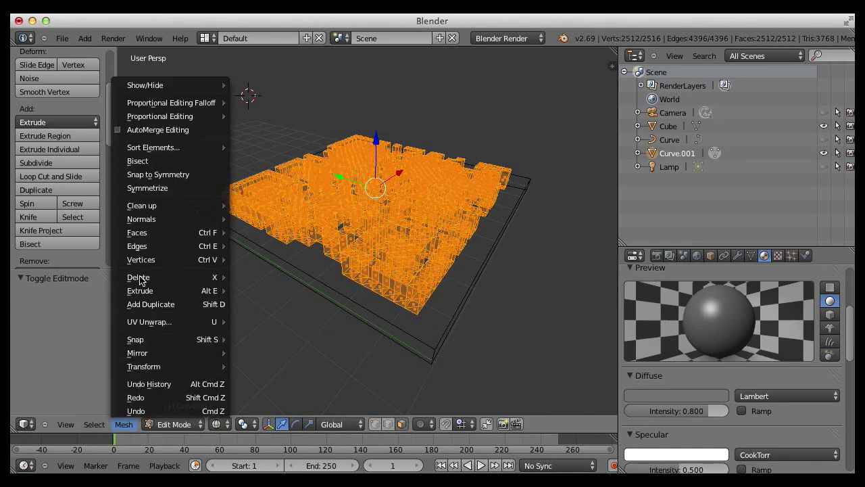
mouse_move(154, 233)
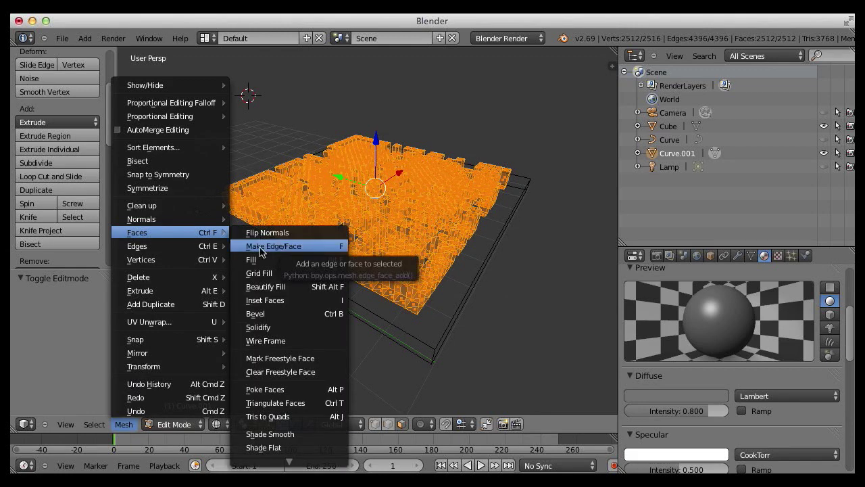
mouse_move(184, 218)
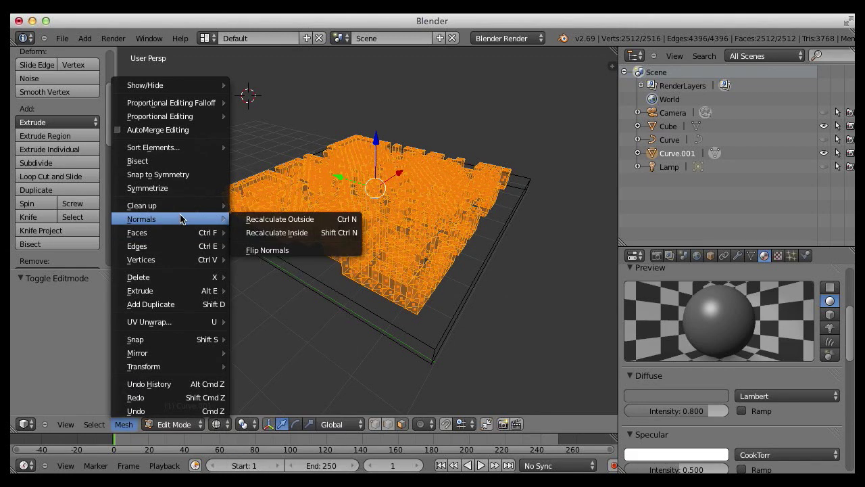
left_click(284, 224)
left_click(225, 424)
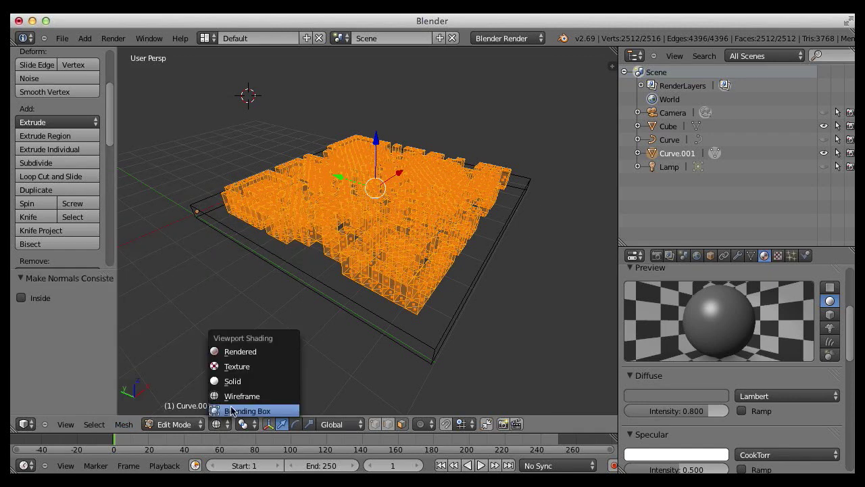